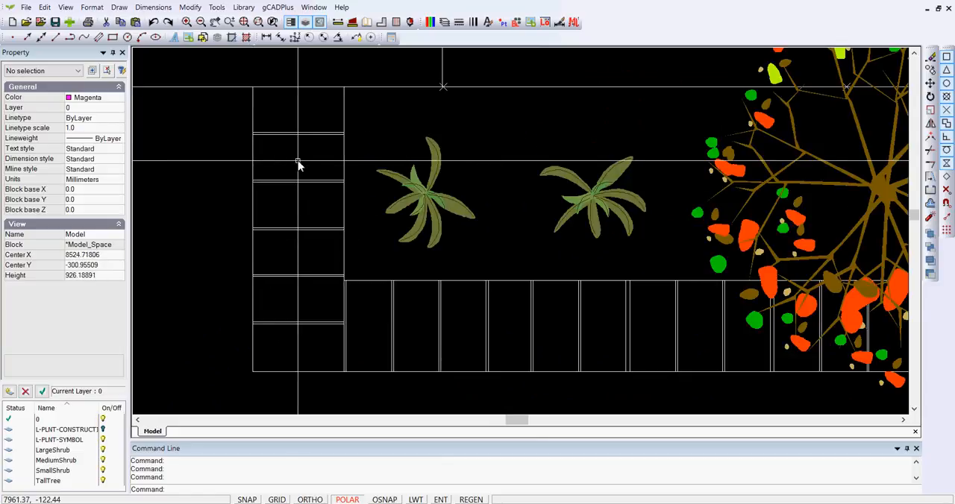
pyautogui.click(295, 125)
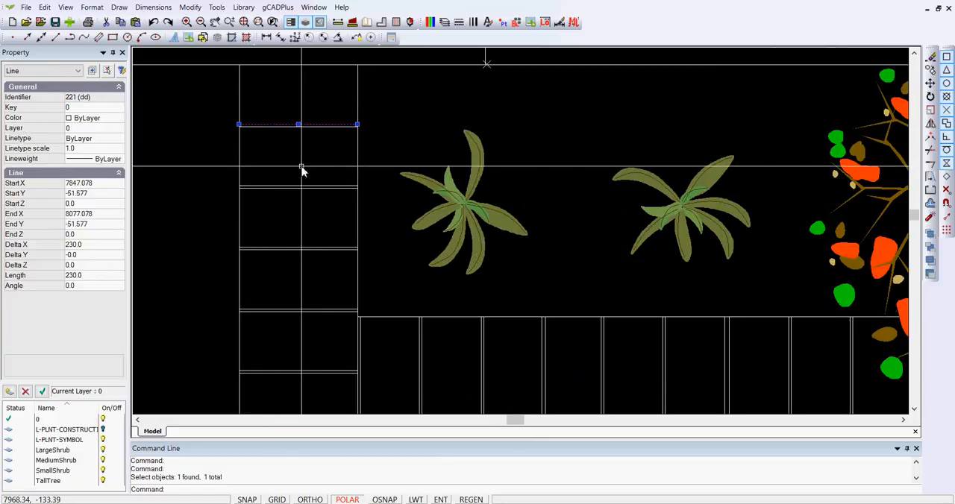
pyautogui.scroll(-1, 301, 169)
pyautogui.scroll(-1, 301, 170)
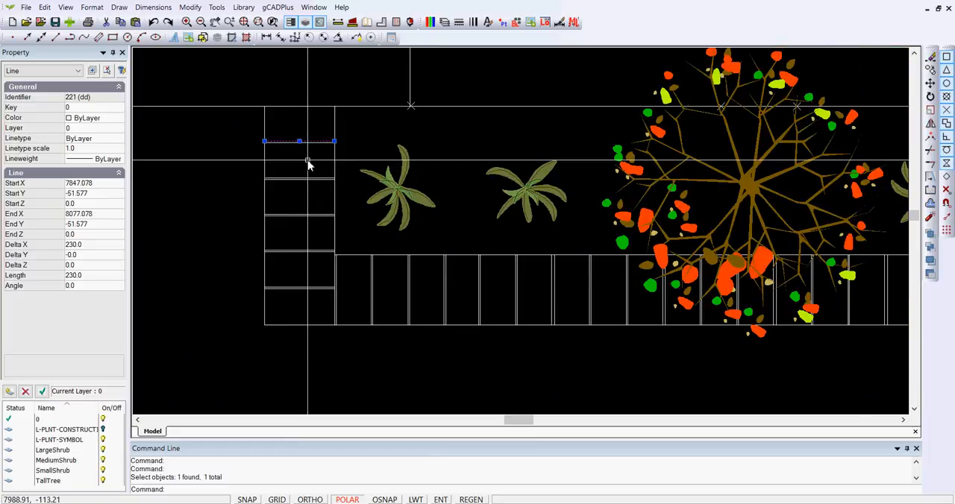
pyautogui.press('Escape')
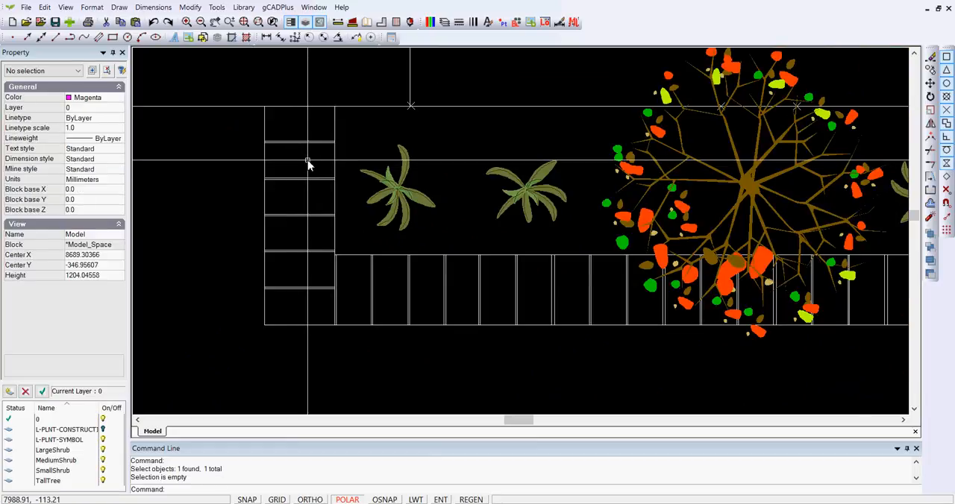
pyautogui.scroll(-1, 308, 163)
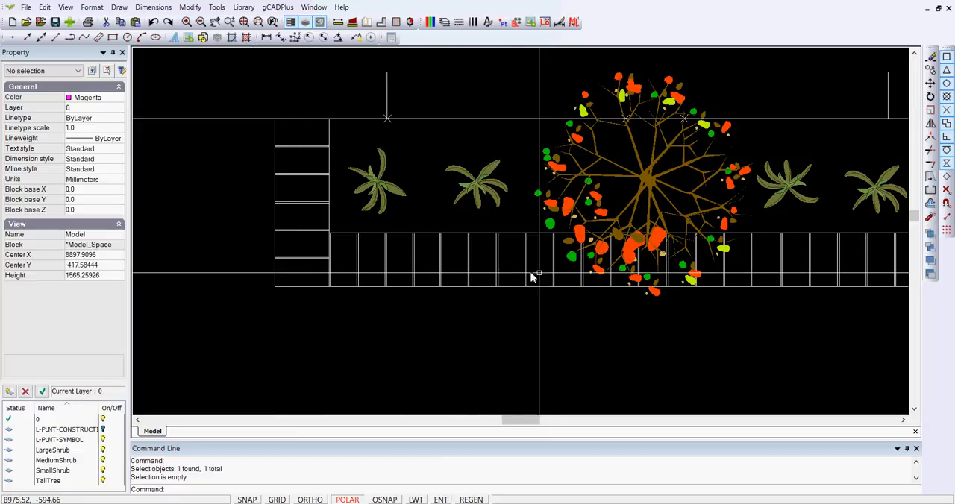
pyautogui.scroll(-1, 552, 275)
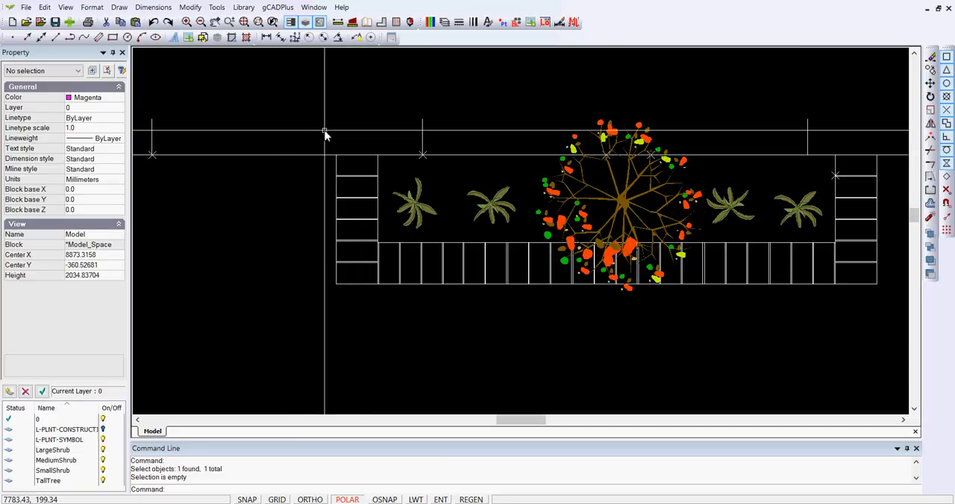
# - Insert the brick block at scale 1.0 and angle 0.0, snapped to the upper-left corner of the left-hand brick column
pyautogui.click(517, 22)
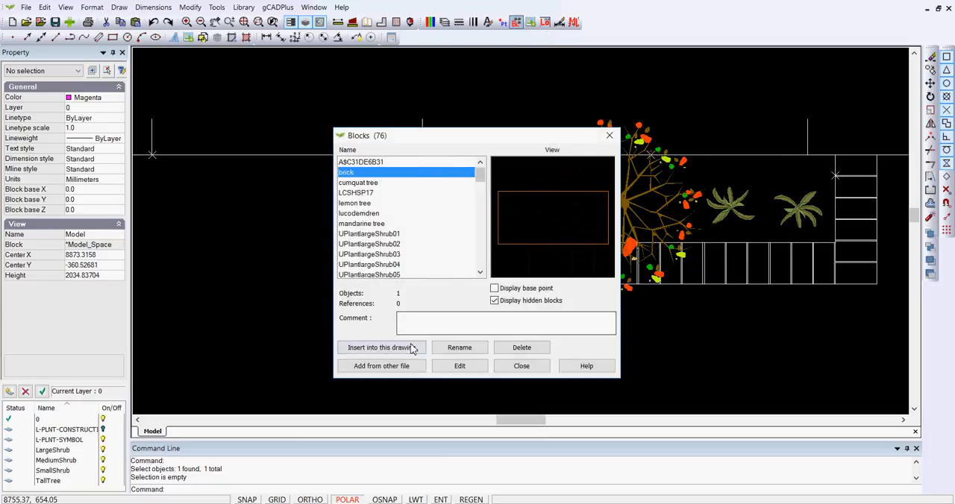
pyautogui.click(380, 350)
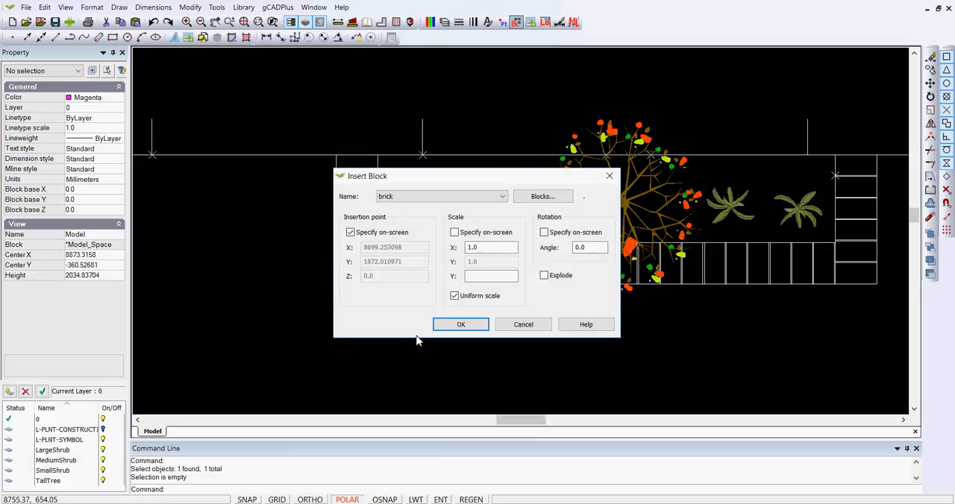
pyautogui.click(462, 326)
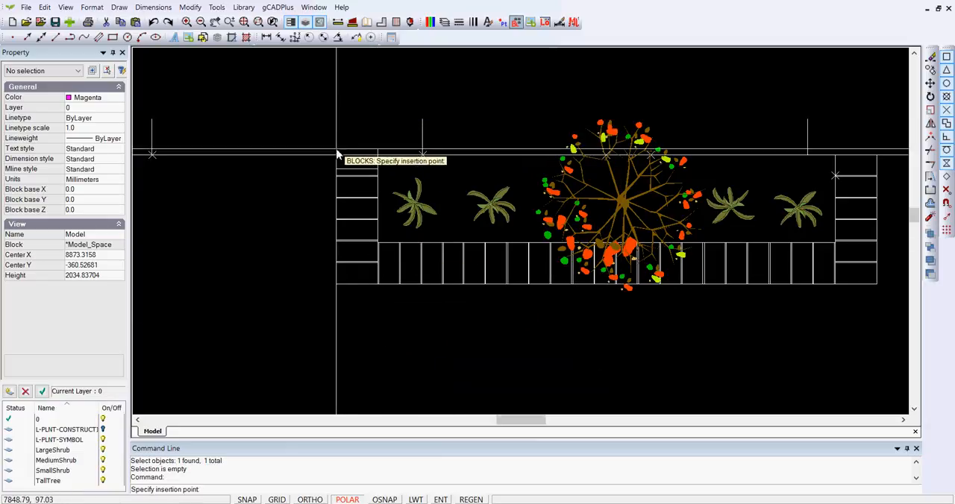
pyautogui.scroll(4, 335, 156)
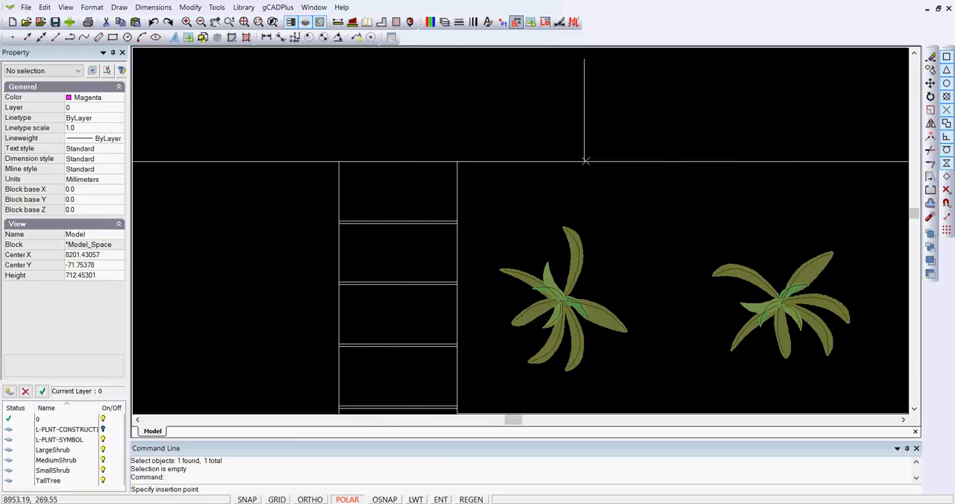
pyautogui.click(945, 58)
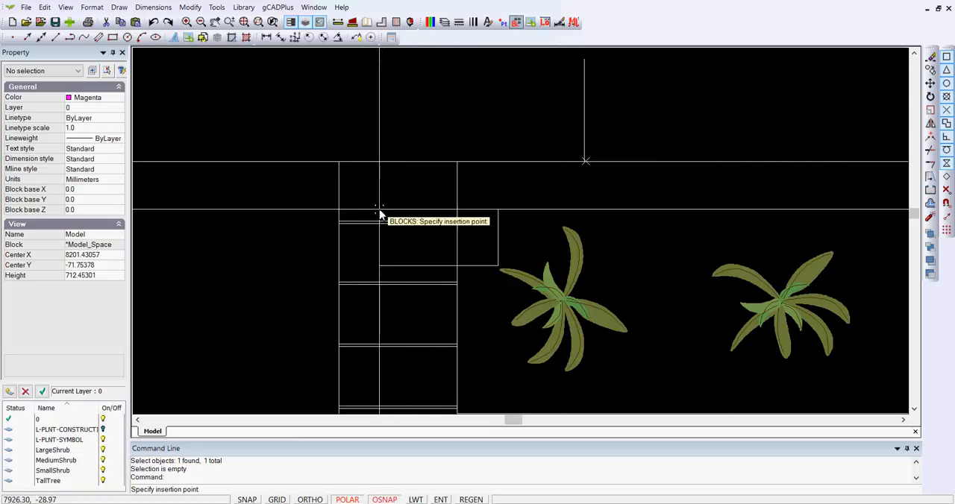
pyautogui.click(342, 169)
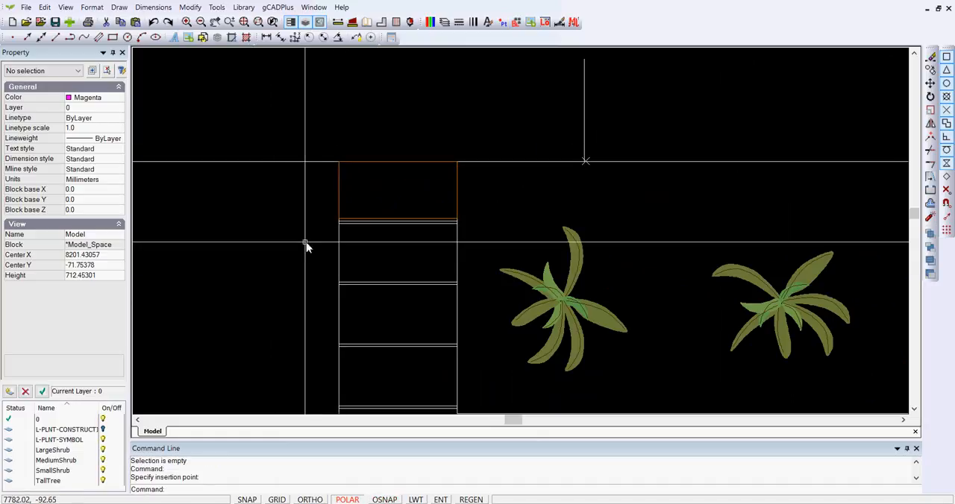
# - Change the drawing background colour to white
pyautogui.scroll(-1, 301, 246)
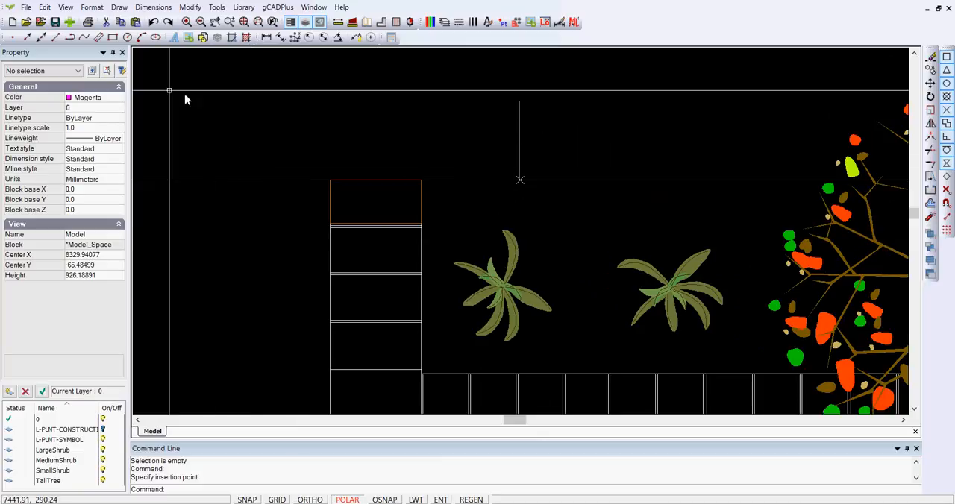
pyautogui.click(66, 7)
pyautogui.moveTo(165, 216)
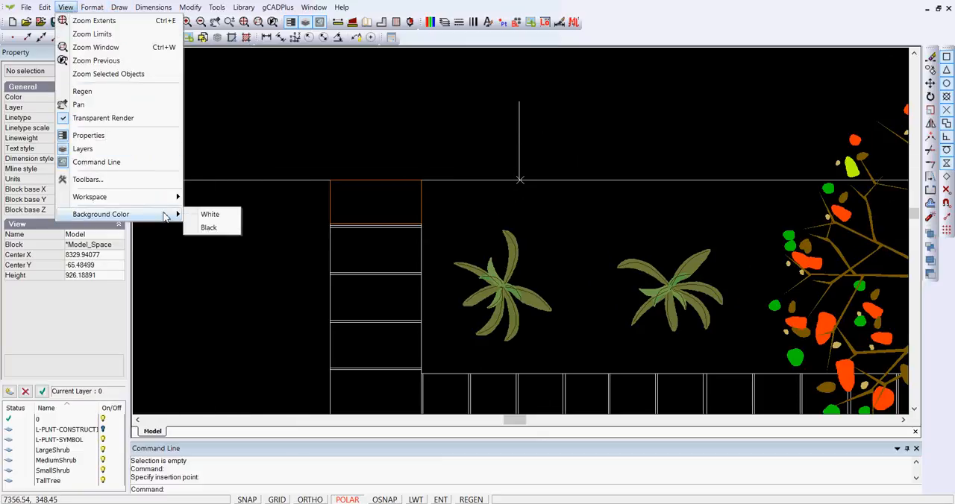
pyautogui.click(210, 216)
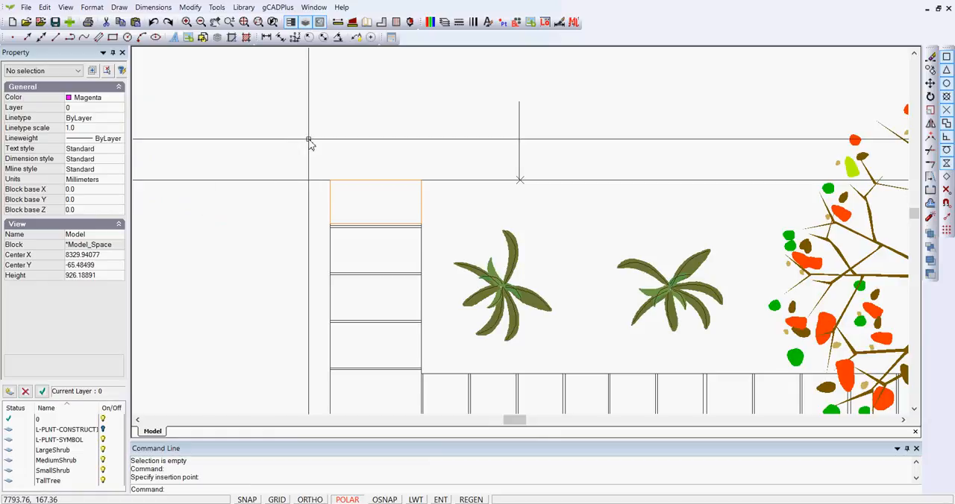
# - Edit the brick block to give its rectangle a 0.50 mm lineweight, and turn on lineweight display in the drawing
pyautogui.click(357, 181)
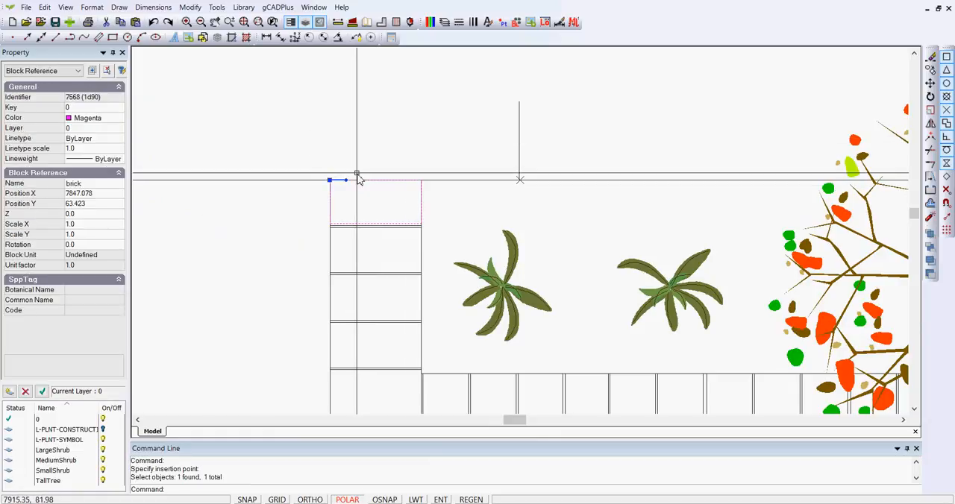
pyautogui.rightClick(353, 132)
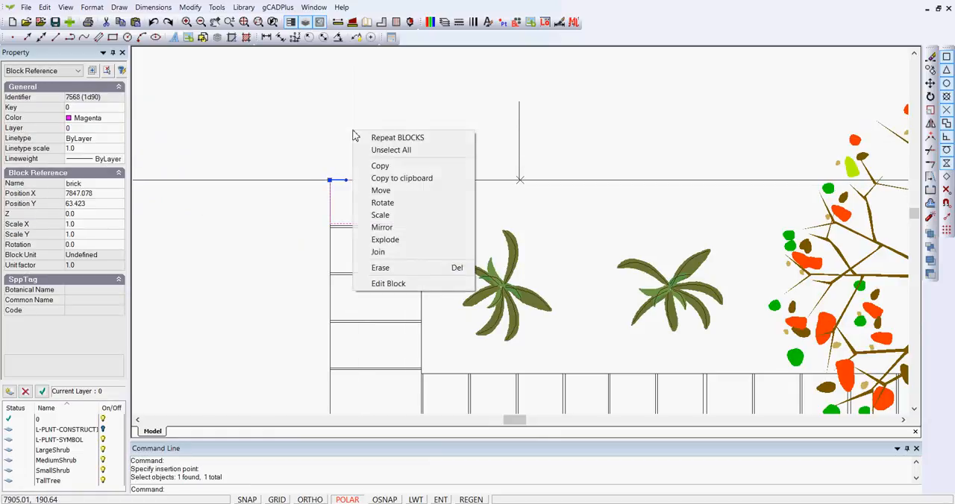
pyautogui.click(404, 284)
pyautogui.scroll(-5, 399, 249)
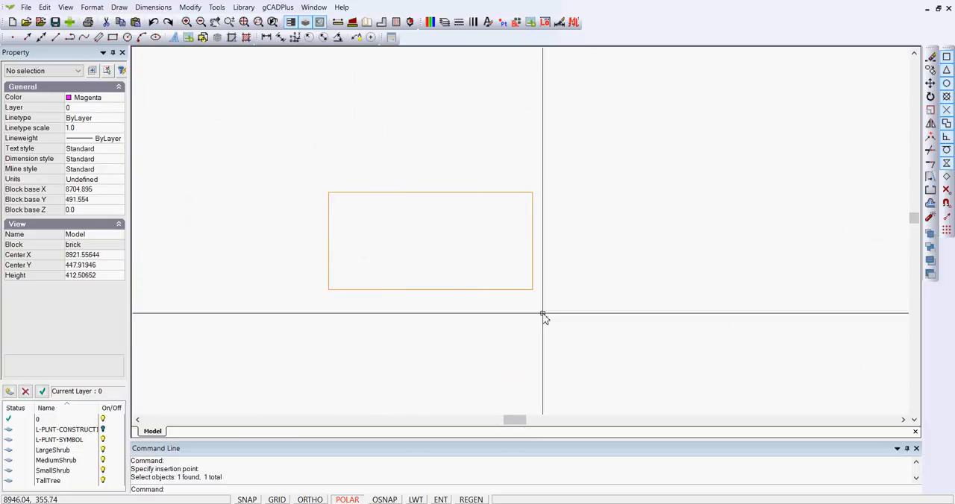
pyautogui.moveTo(582, 325); pyautogui.dragTo(300, 166)
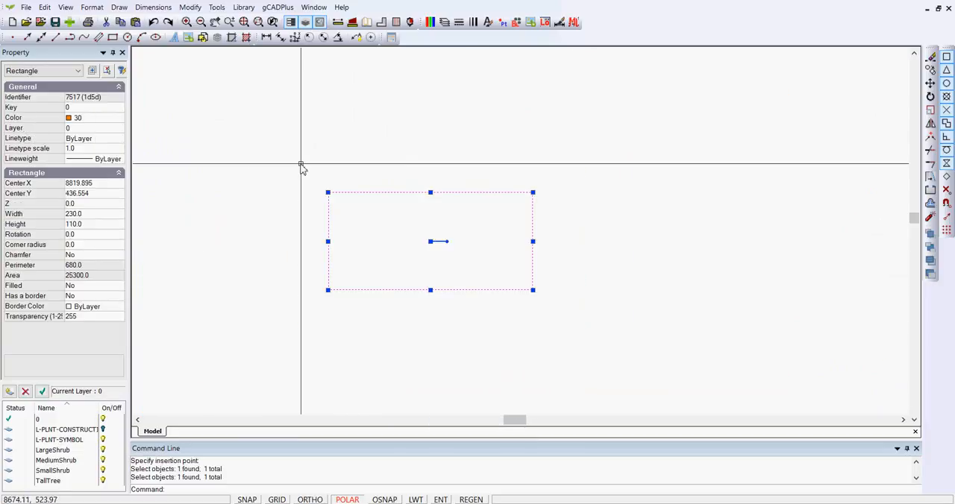
pyautogui.click(120, 161)
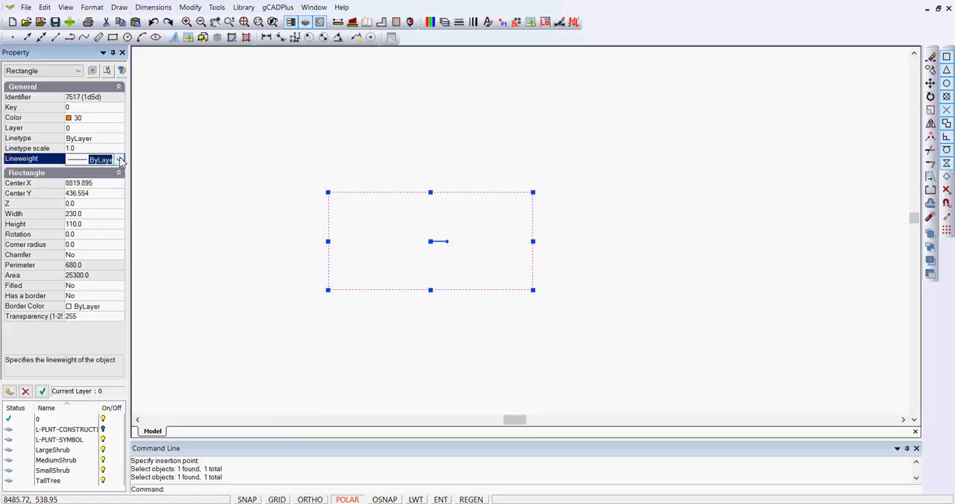
pyautogui.click(120, 160)
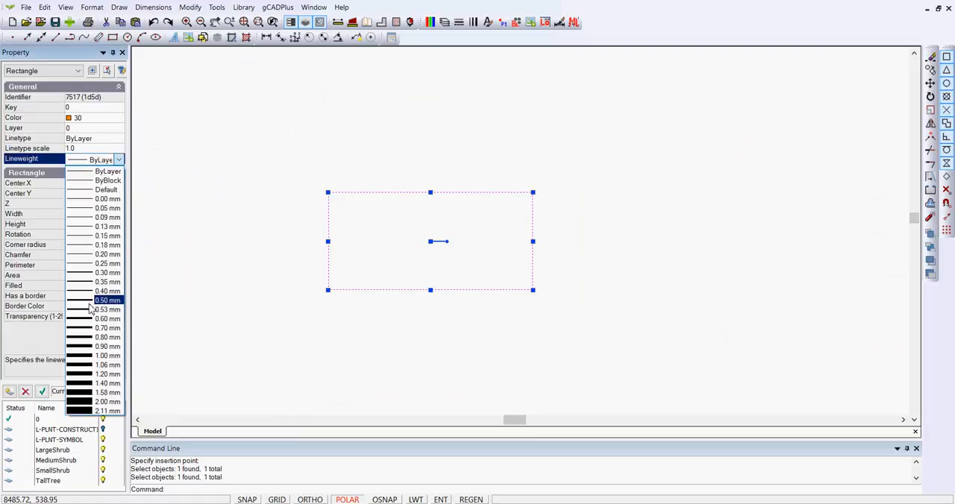
pyautogui.click(89, 302)
pyautogui.rightClick(231, 228)
pyautogui.click(257, 237)
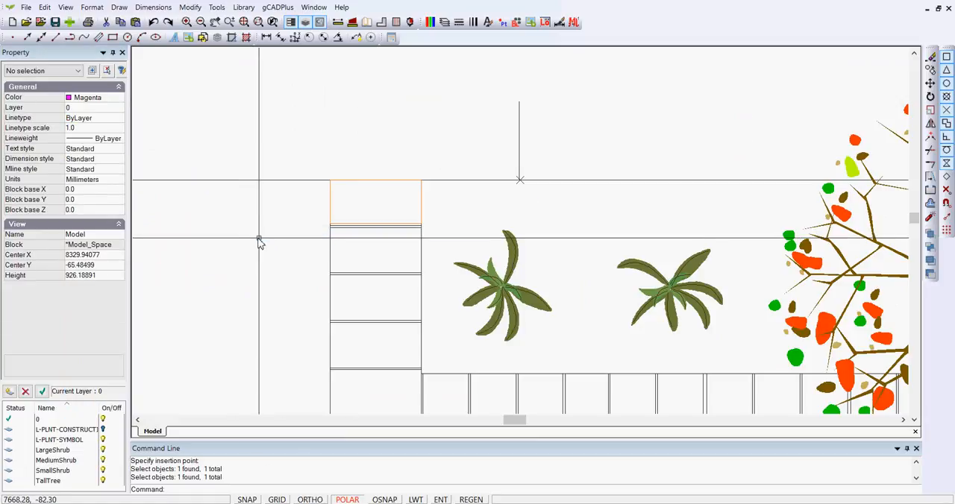
pyautogui.click(415, 499)
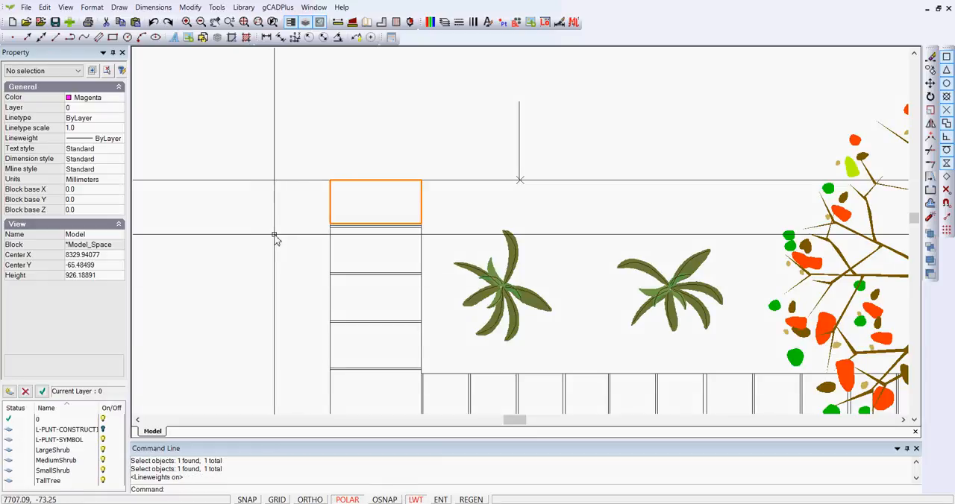
# - Create a rectangular array of the inserted brick with 7 rows, 1 column, row offset -115 and column offset 0
pyautogui.scroll(-1, 321, 245)
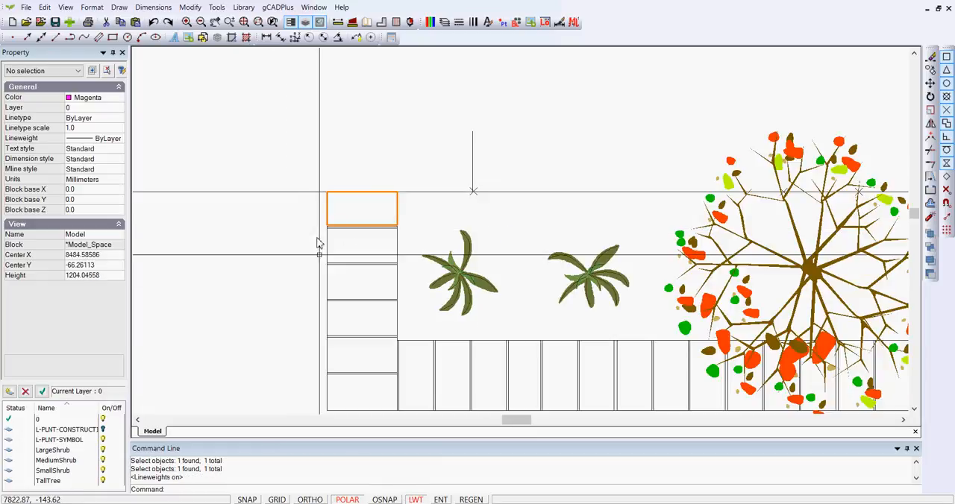
pyautogui.moveTo(342, 210); pyautogui.dragTo(366, 134, button='middle')
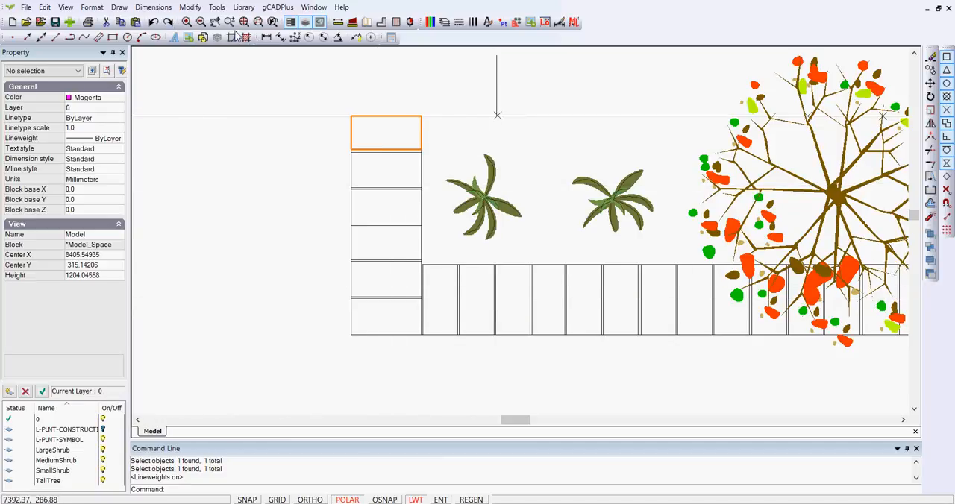
pyautogui.click(189, 8)
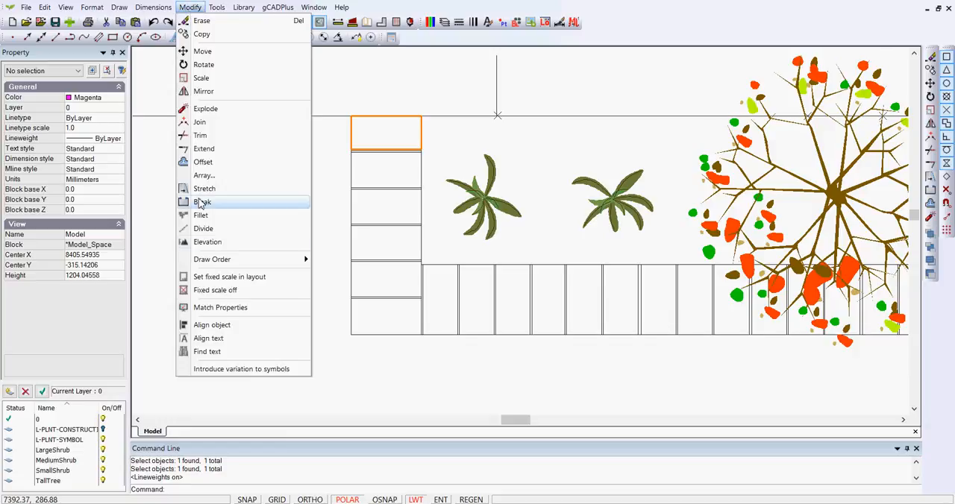
pyautogui.click(201, 187)
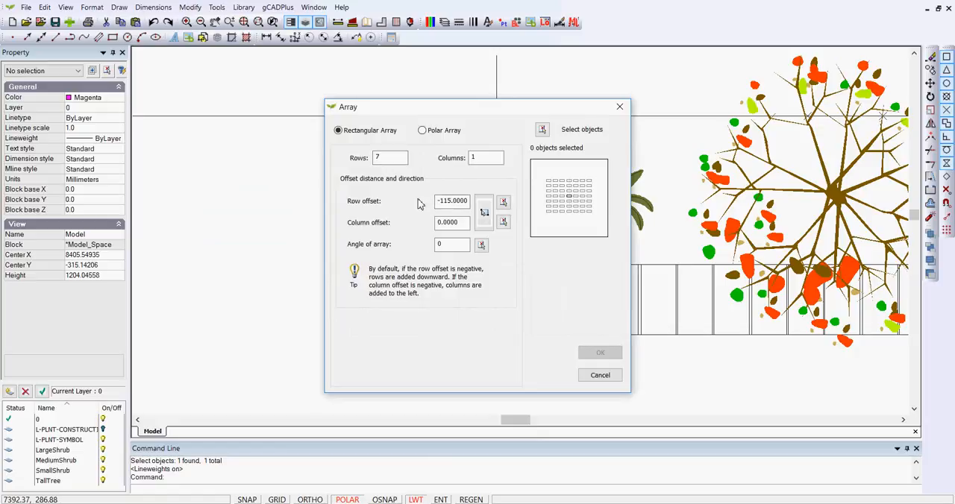
pyautogui.click(543, 130)
pyautogui.click(384, 117)
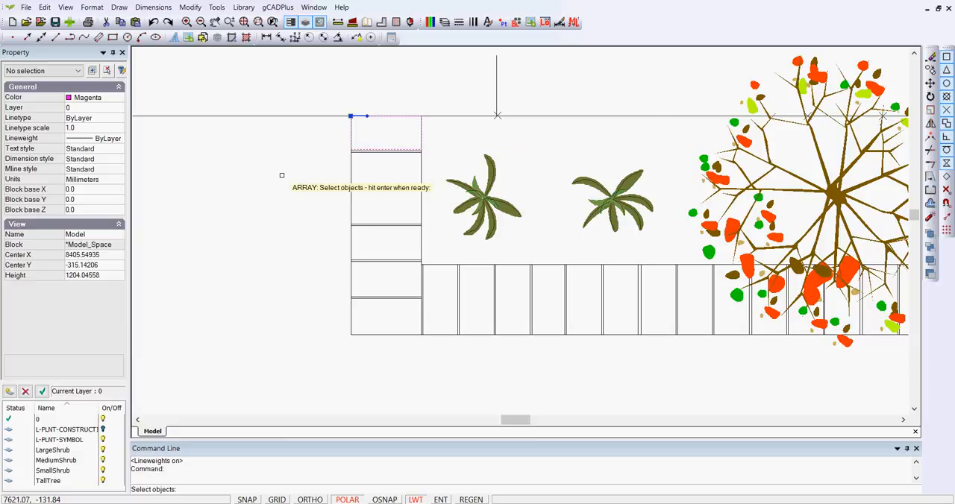
pyautogui.press('Return')
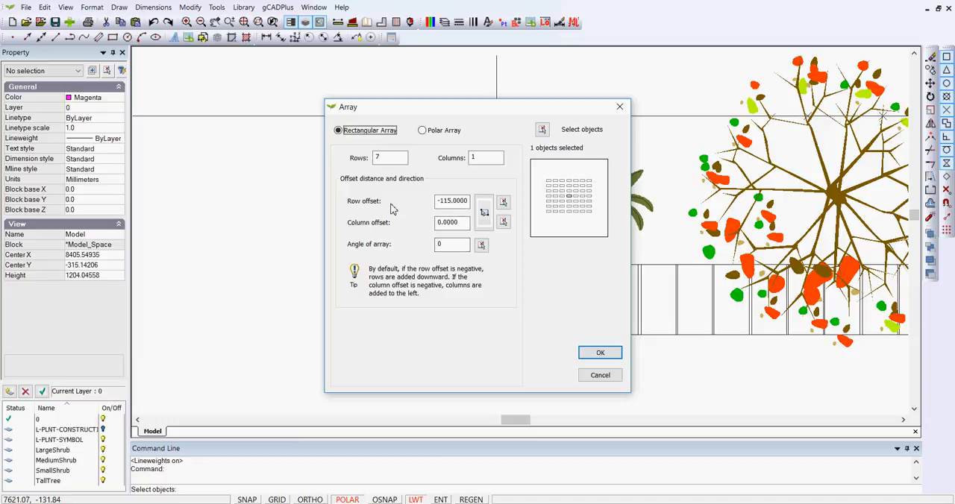
pyautogui.click(601, 353)
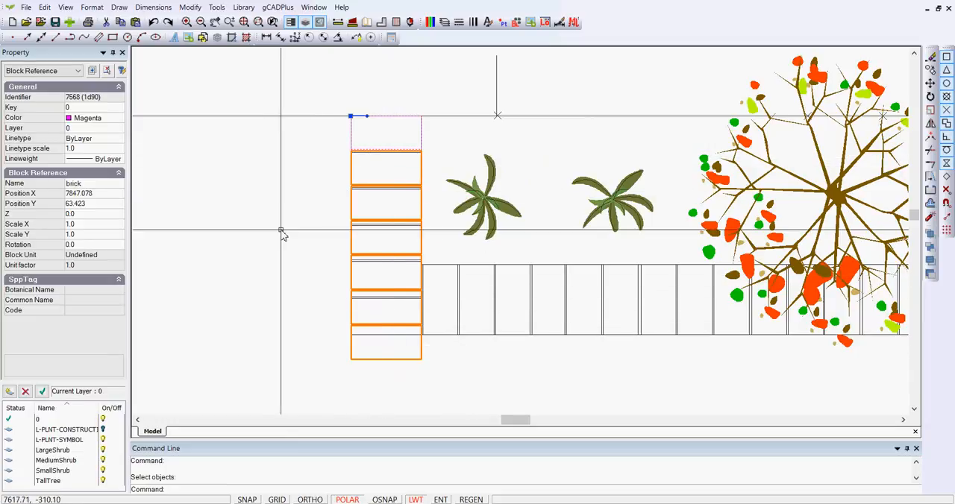
# - Erase the topmost and lowest brick blocks of the arrayed column
pyautogui.click(382, 361)
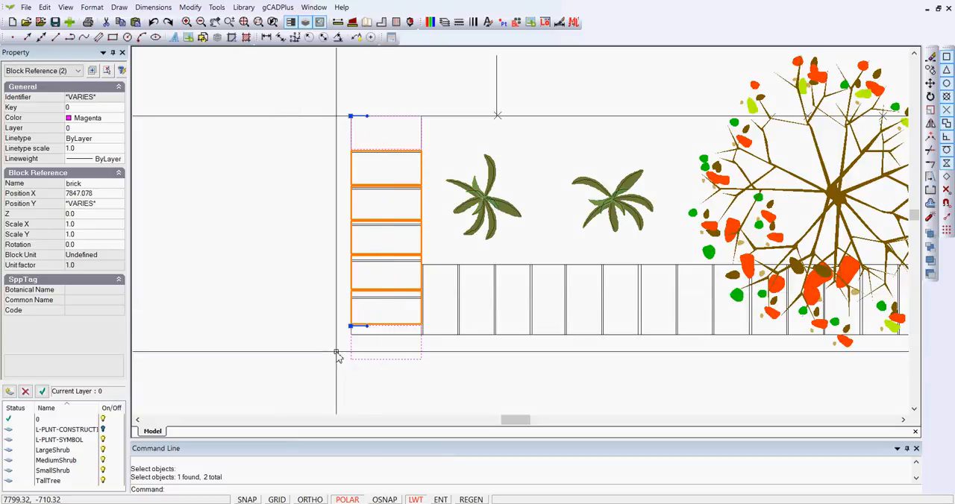
pyautogui.press('Escape')
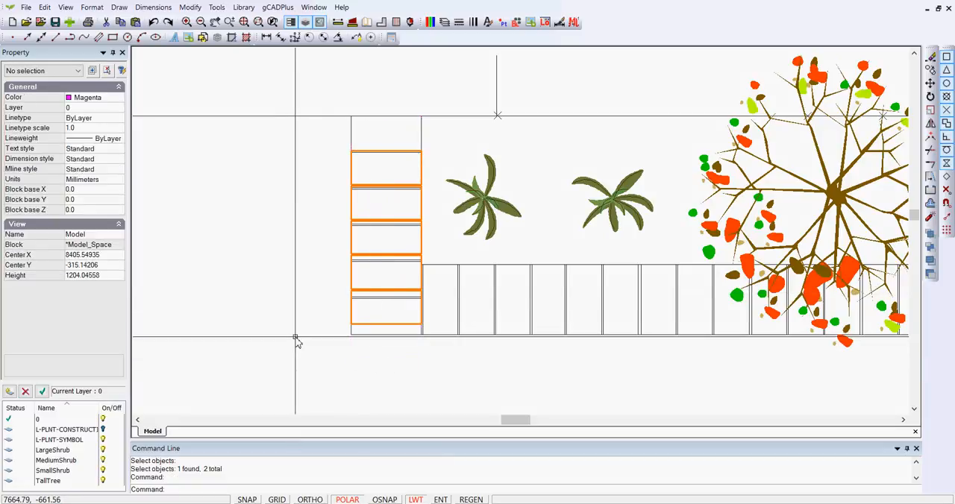
pyautogui.scroll(3, 388, 300)
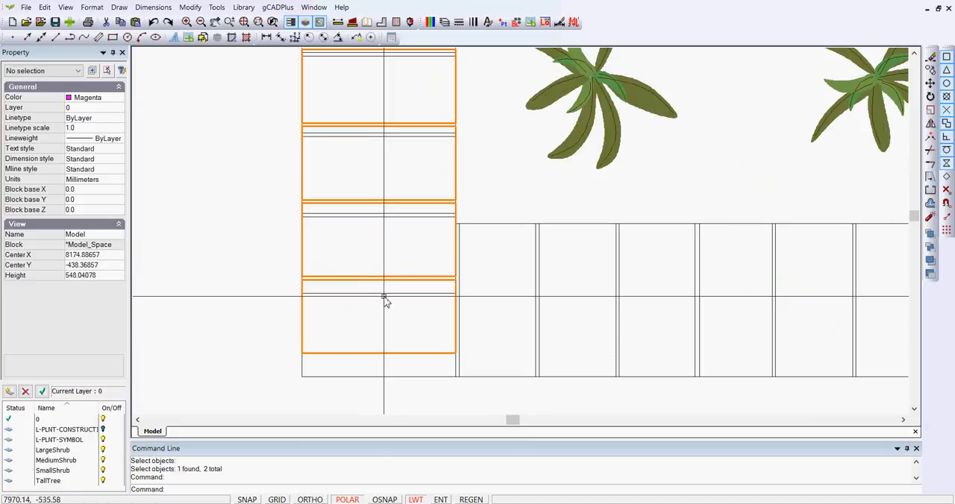
pyautogui.scroll(-2, 385, 301)
pyautogui.scroll(-1, 382, 300)
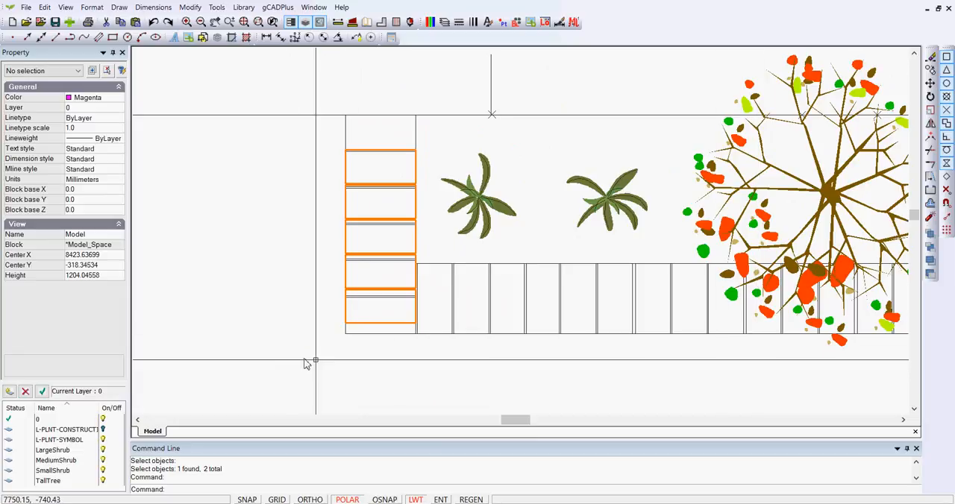
pyautogui.scroll(2, 346, 358)
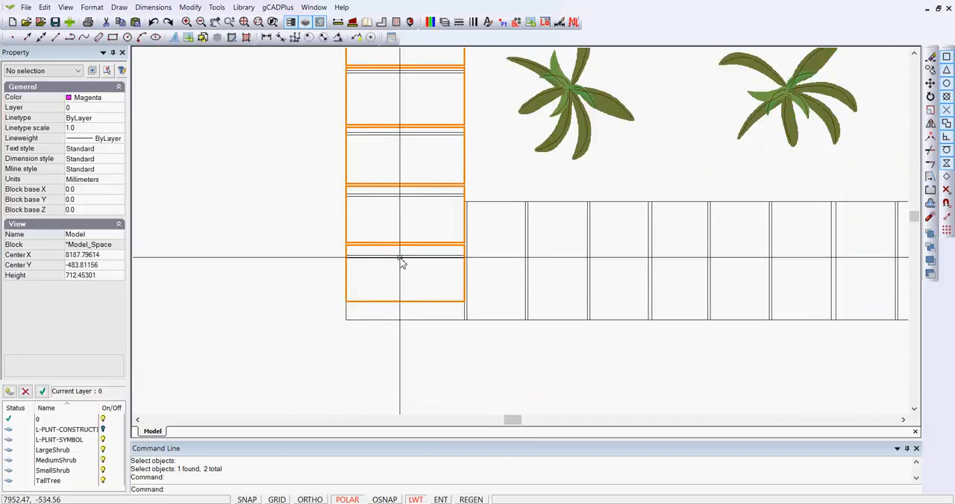
pyautogui.scroll(-3, 403, 171)
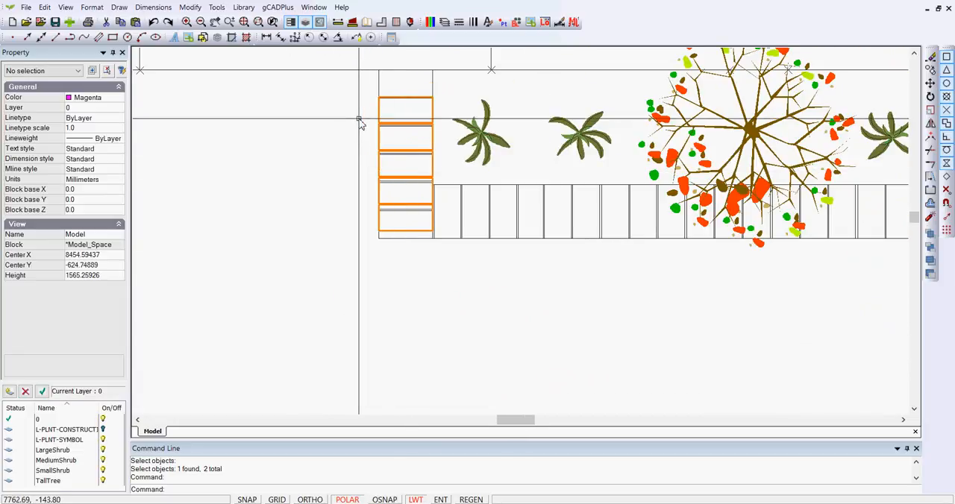
# - Copy the topmost brick block from its upper-left corner to the upper-left corner of the garden bed outline
pyautogui.scroll(1, 388, 184)
pyautogui.scroll(1, 388, 184)
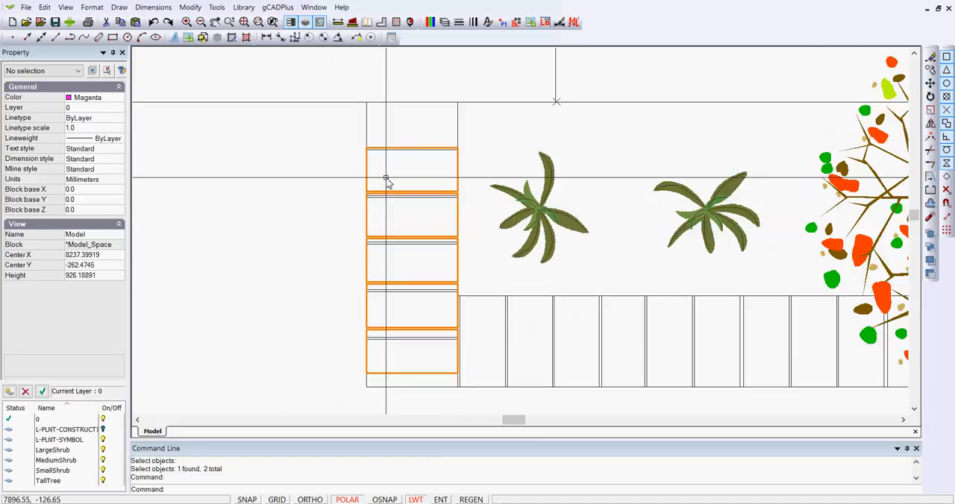
pyautogui.click(398, 148)
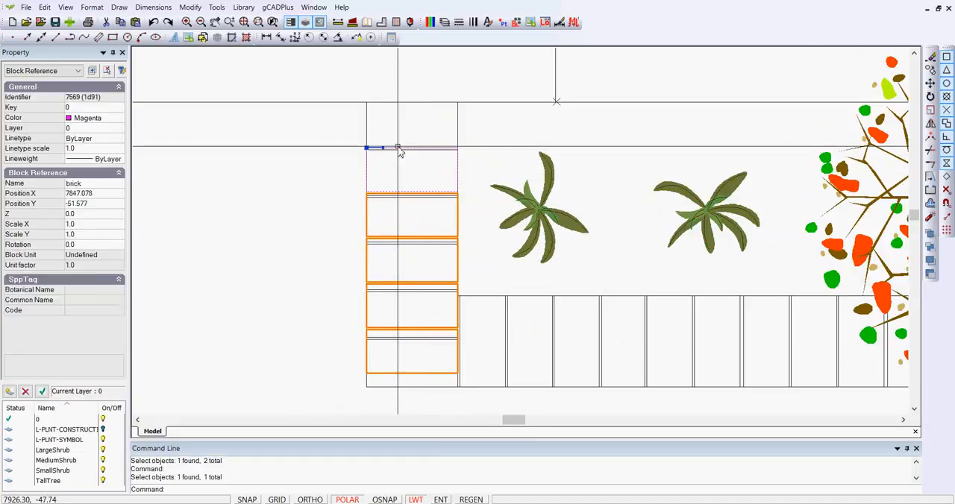
pyautogui.rightClick(401, 141)
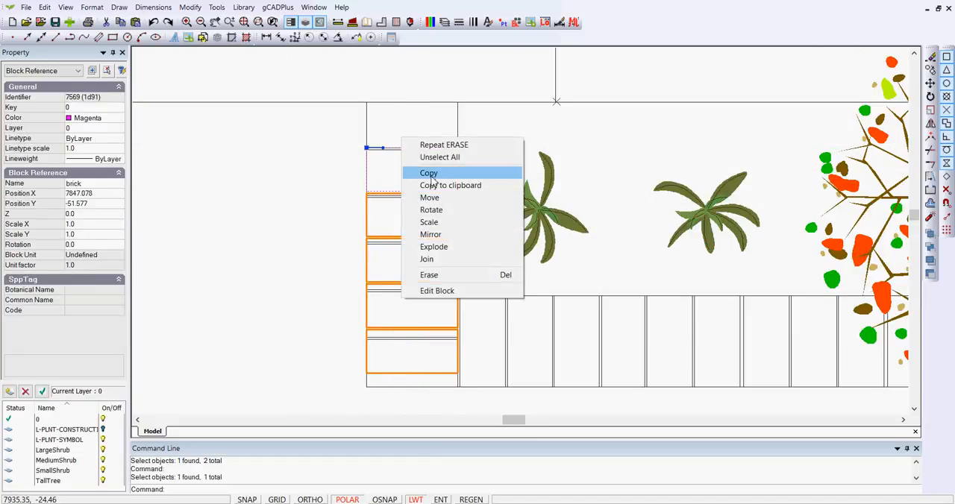
pyautogui.click(429, 172)
pyautogui.click(366, 148)
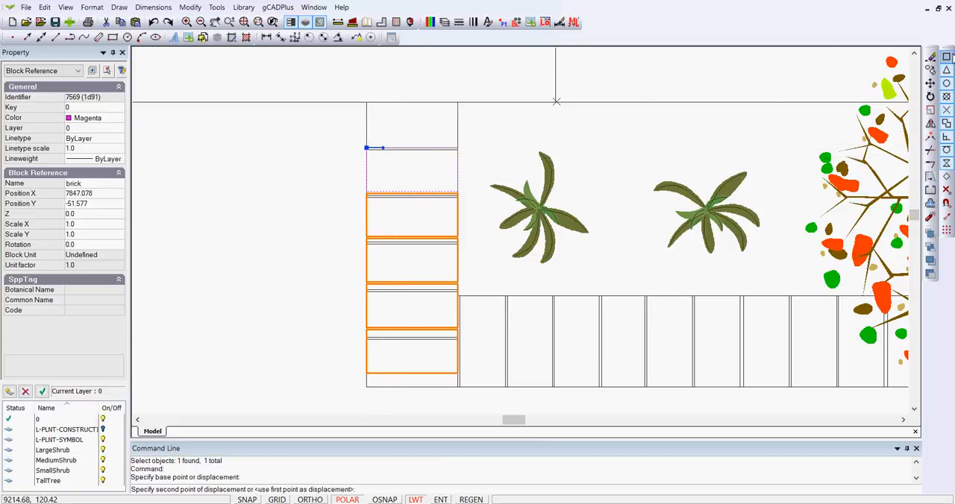
pyautogui.click(366, 102)
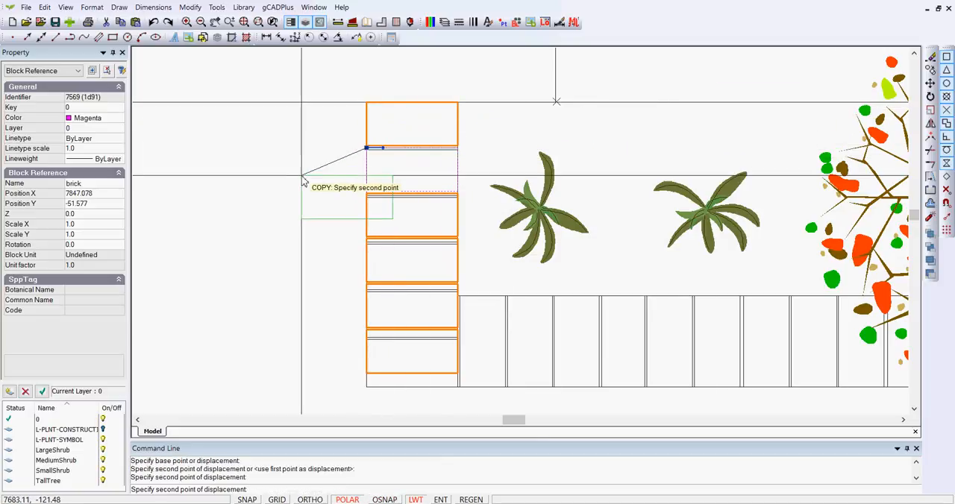
pyautogui.rightClick(308, 182)
pyautogui.click(335, 185)
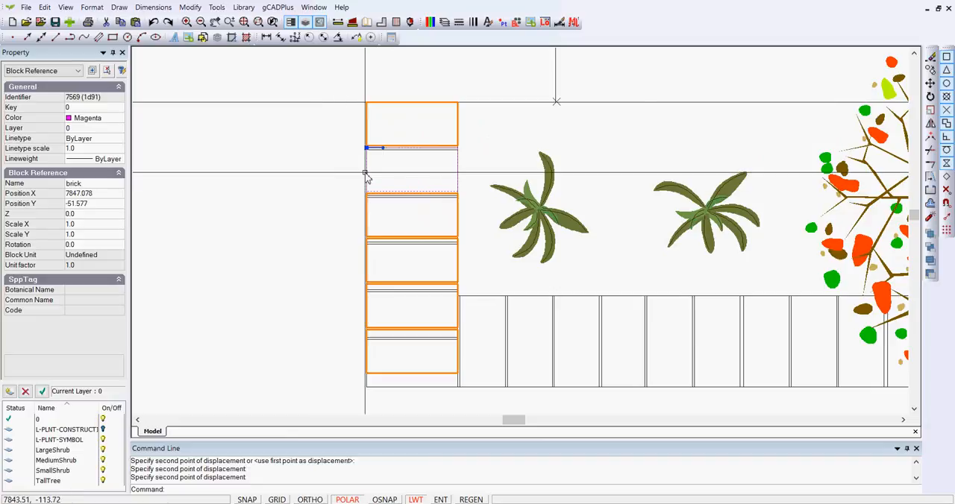
pyautogui.rightClick(337, 177)
pyautogui.click(365, 189)
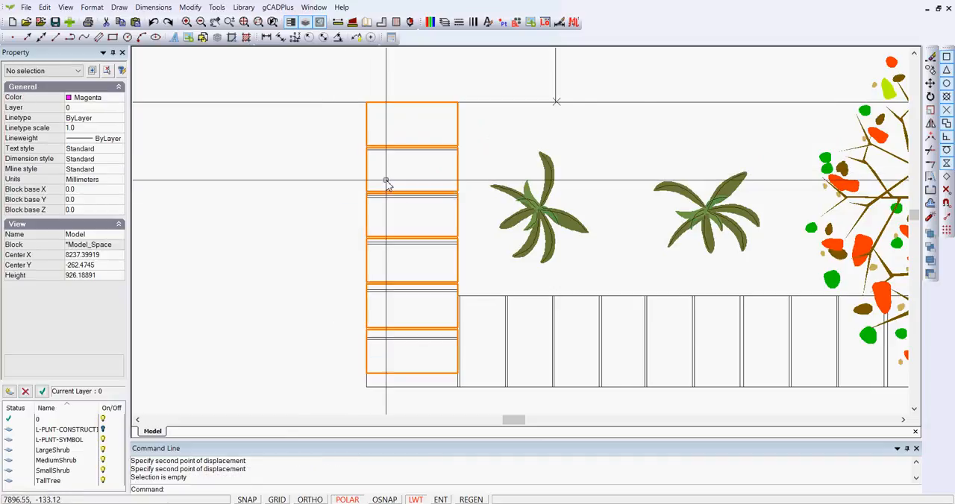
# - Inspect the gaps between the stacked brick blocks against the joint lines of the existing outline
pyautogui.scroll(5, 386, 182)
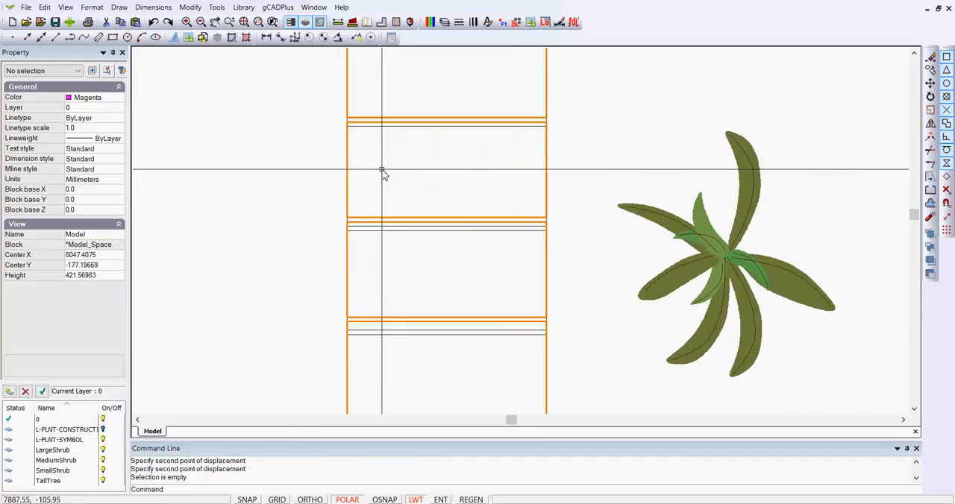
pyautogui.scroll(2, 382, 172)
pyautogui.scroll(-2, 435, 129)
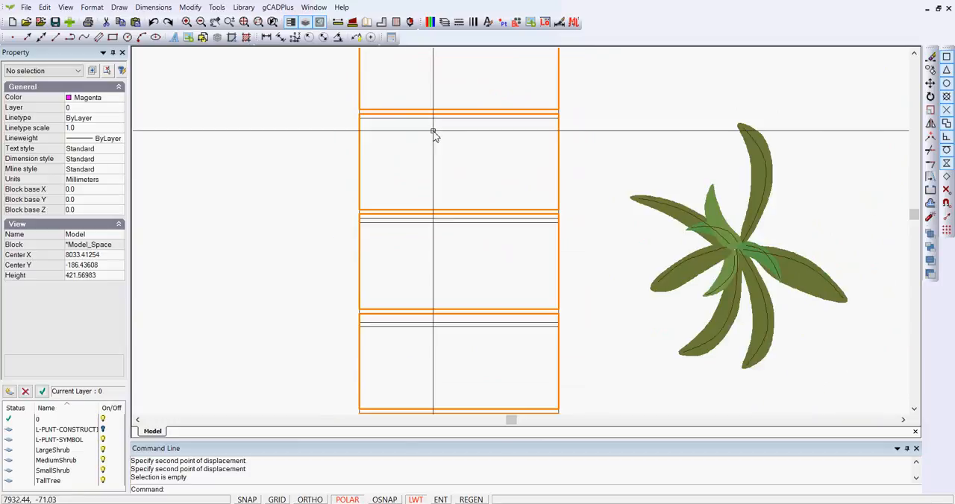
pyautogui.scroll(-4, 434, 134)
pyautogui.scroll(3, 319, 114)
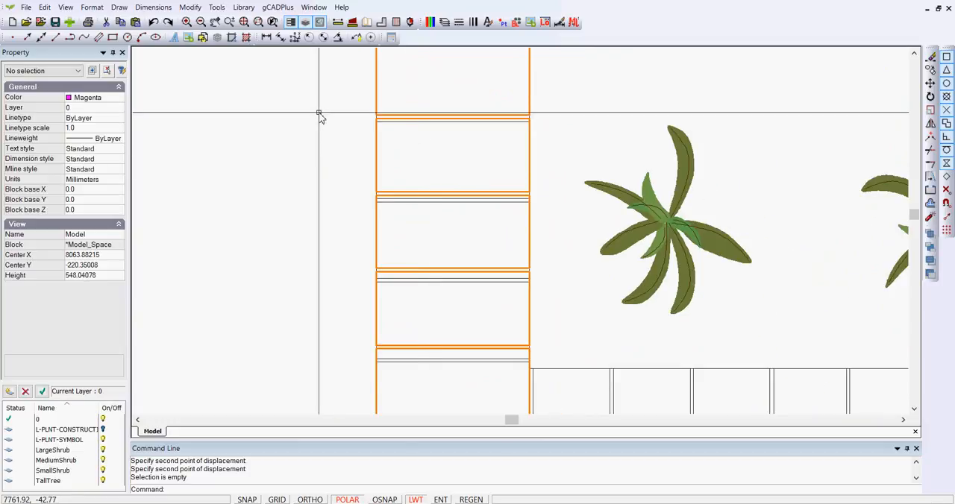
pyautogui.scroll(-2, 425, 255)
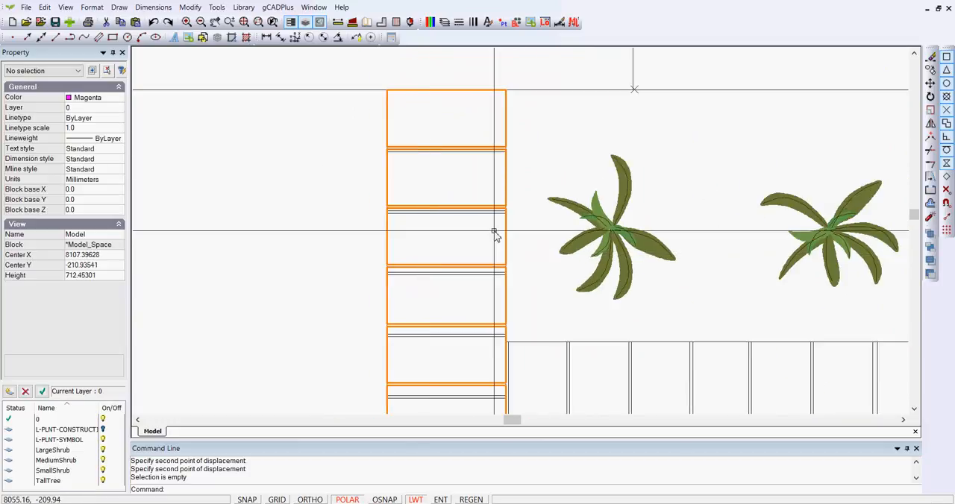
# - Measure the brick spacing in the lower row, from the first brick outline's upper-left corner to the next joint
pyautogui.moveTo(503, 262); pyautogui.dragTo(333, 156, button='middle')
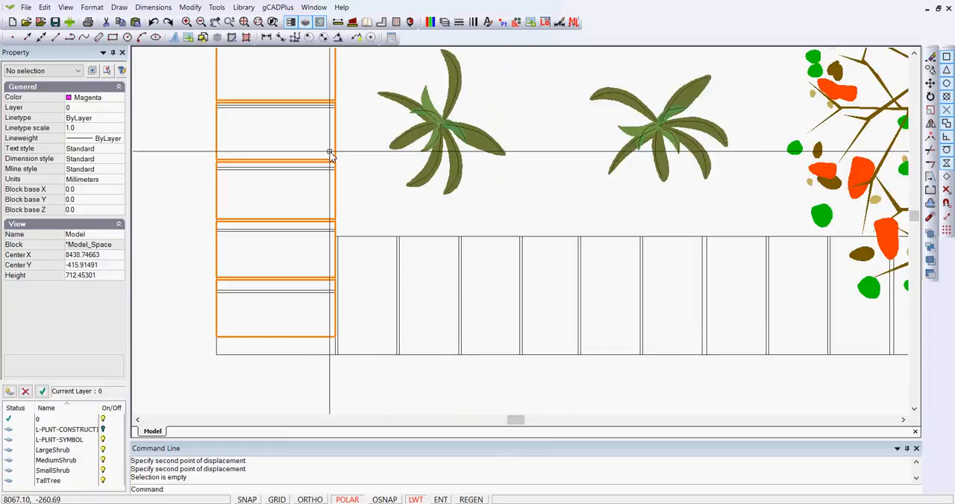
pyautogui.moveTo(363, 290); pyautogui.dragTo(361, 247, button='middle')
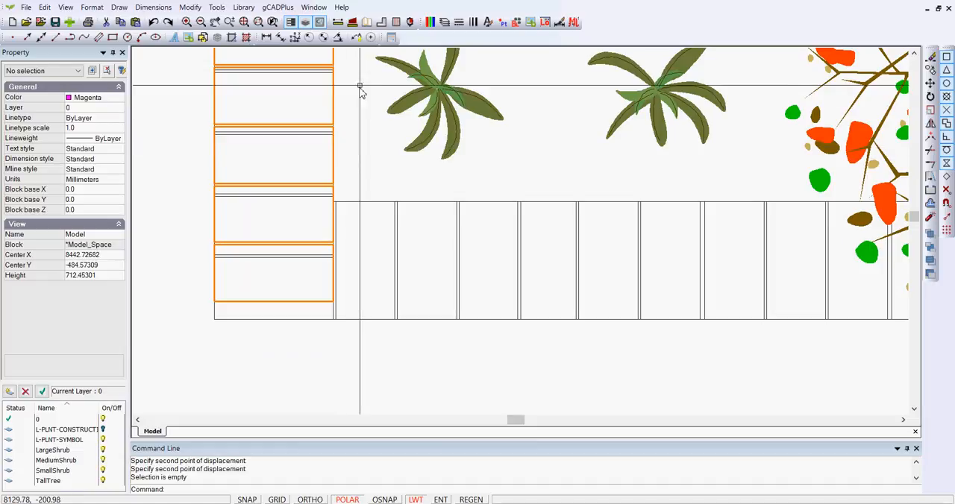
pyautogui.click(338, 21)
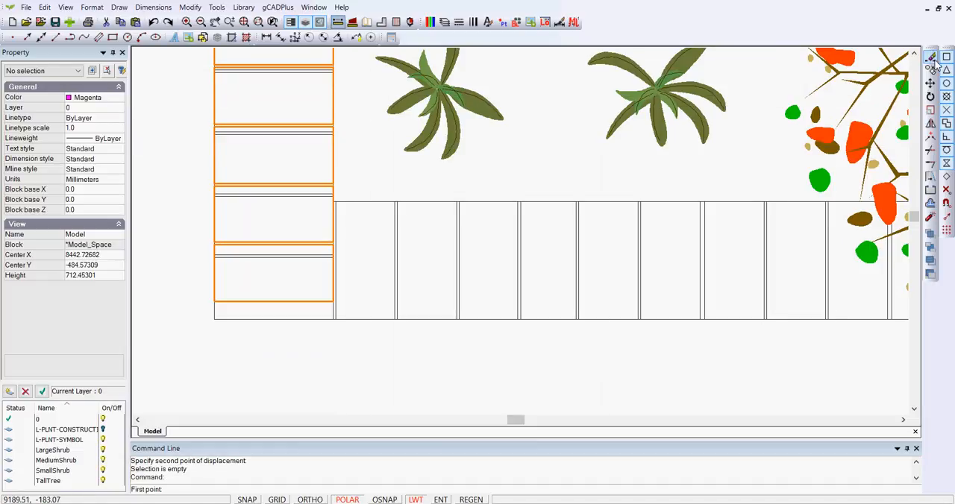
pyautogui.click(336, 203)
pyautogui.scroll(3, 338, 206)
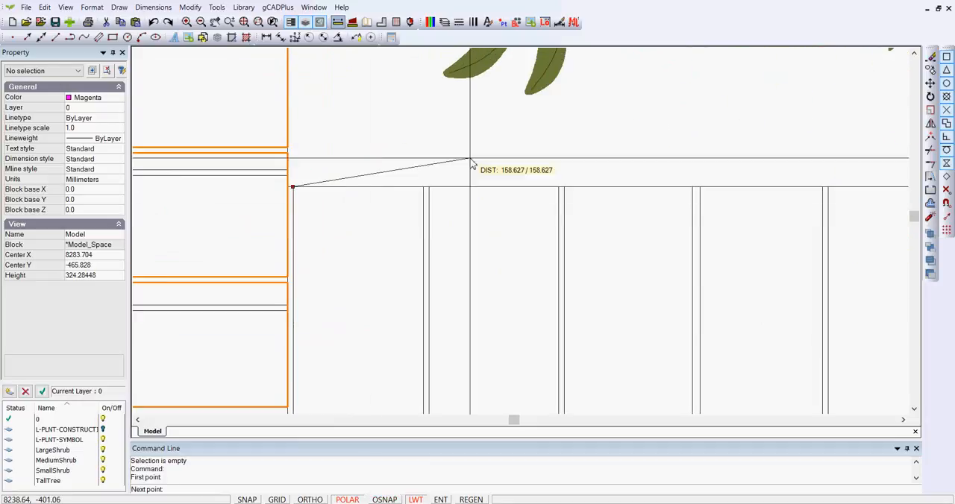
pyautogui.click(946, 58)
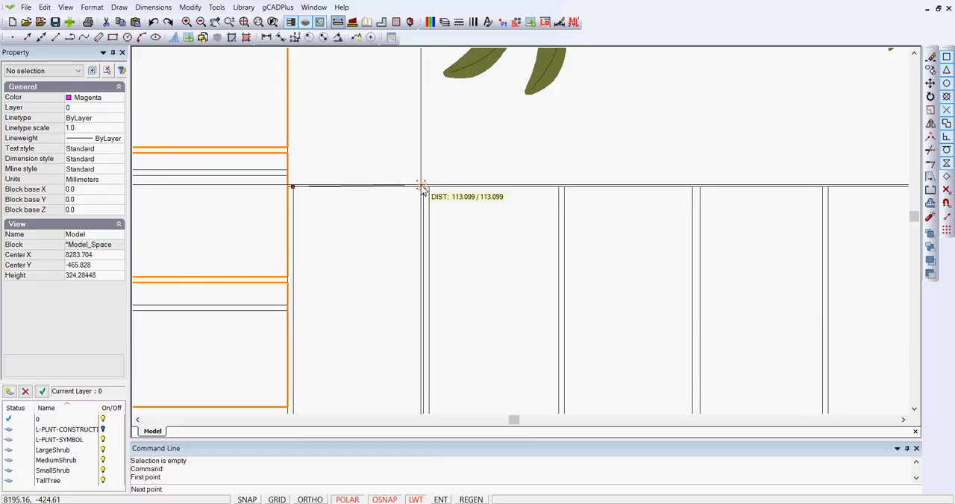
pyautogui.scroll(-5, 422, 186)
pyautogui.press('Escape')
pyautogui.scroll(-3, 409, 211)
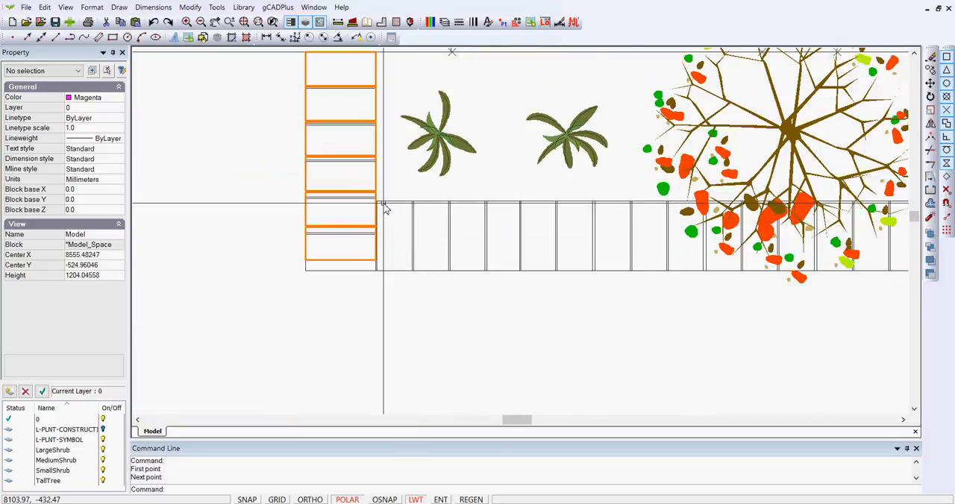
pyautogui.scroll(2, 384, 179)
pyautogui.scroll(-2, 384, 179)
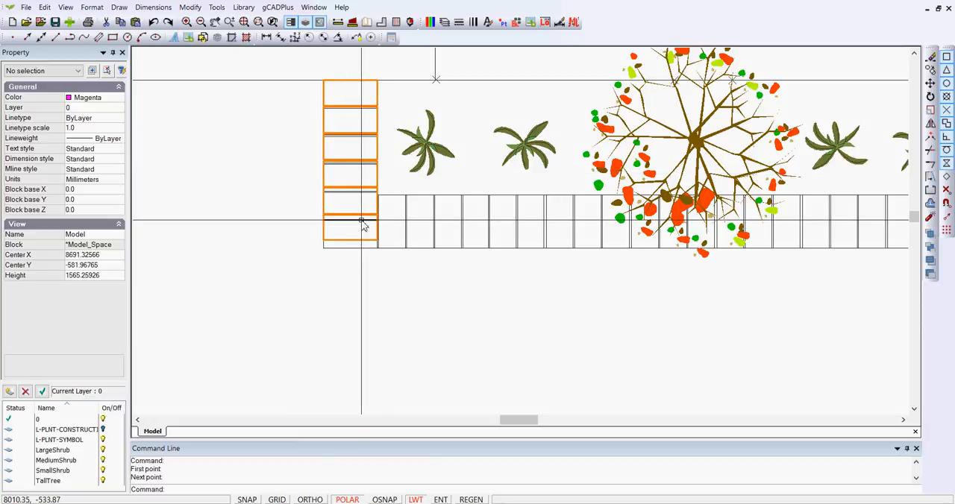
# - Check the placement of the brick2 block at the left end of the lower edging row
pyautogui.scroll(-2, 380, 192)
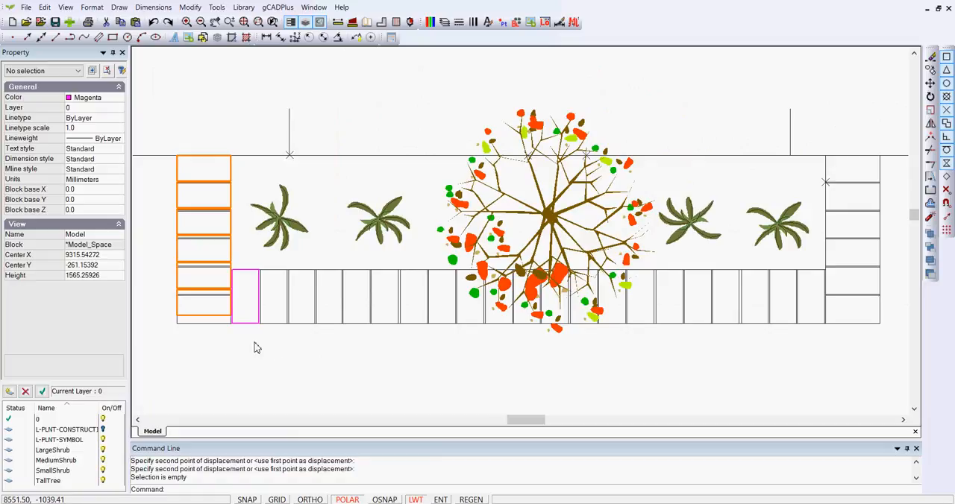
pyautogui.click(250, 275)
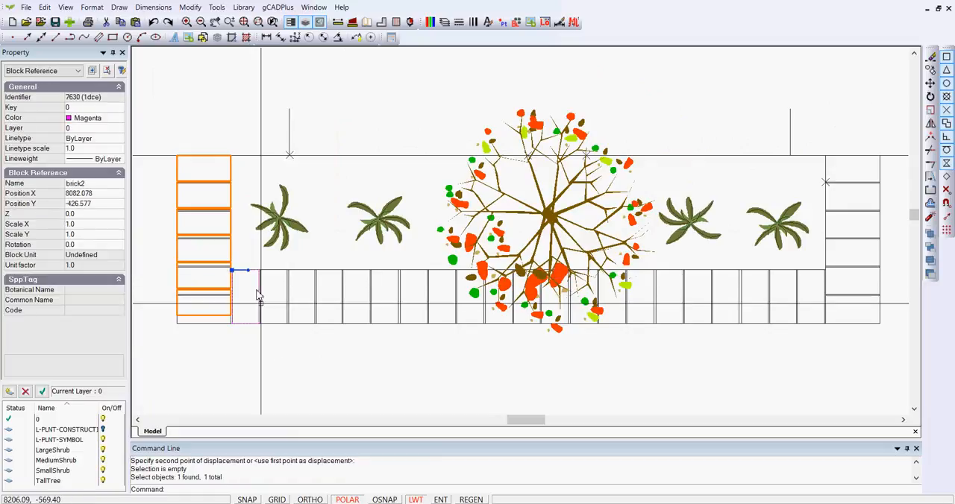
pyautogui.press('Escape')
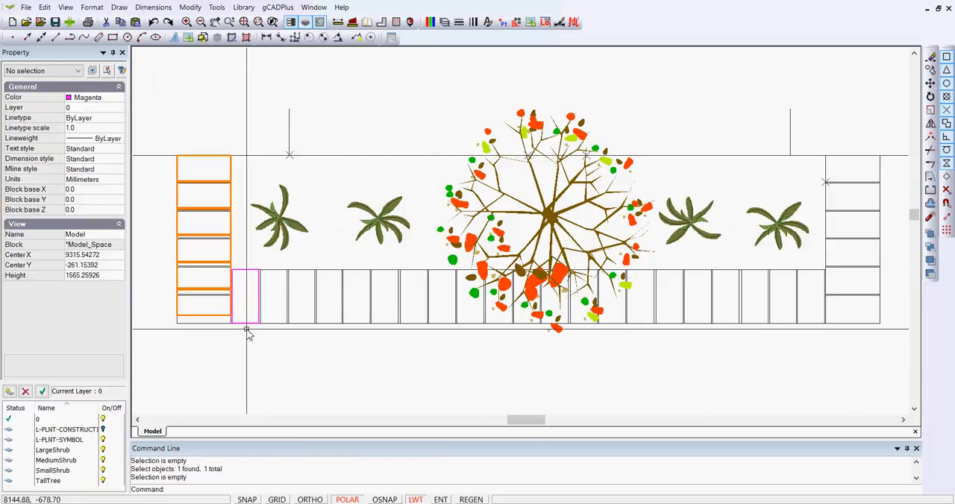
pyautogui.scroll(2, 247, 328)
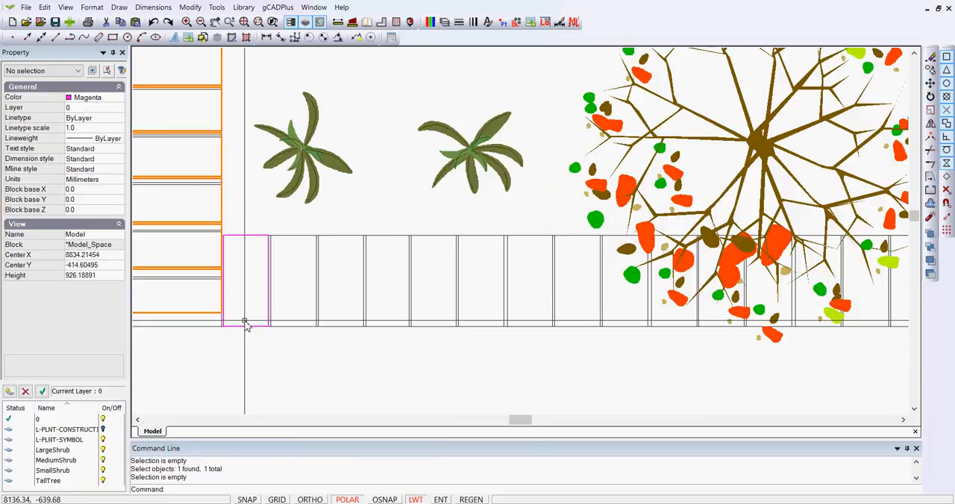
pyautogui.scroll(-1, 245, 323)
pyautogui.scroll(-1, 373, 373)
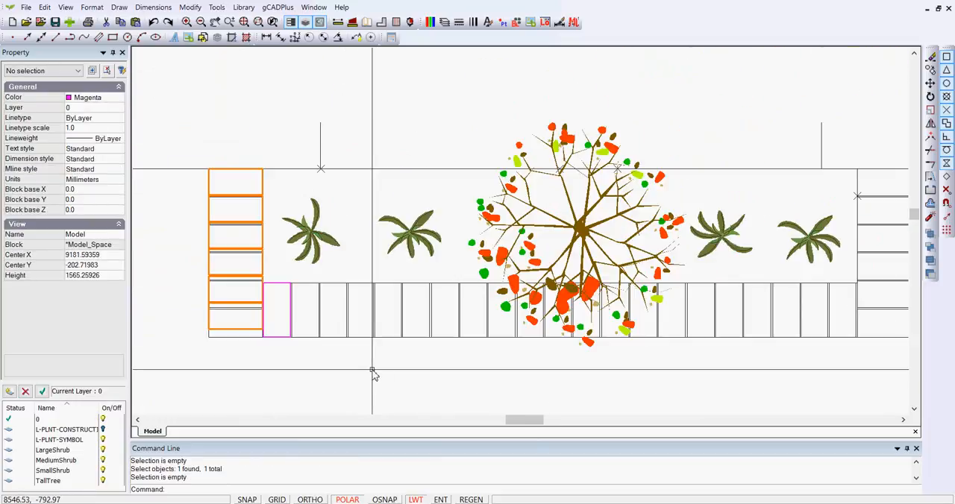
pyautogui.moveTo(373, 373); pyautogui.dragTo(296, 379, button='middle')
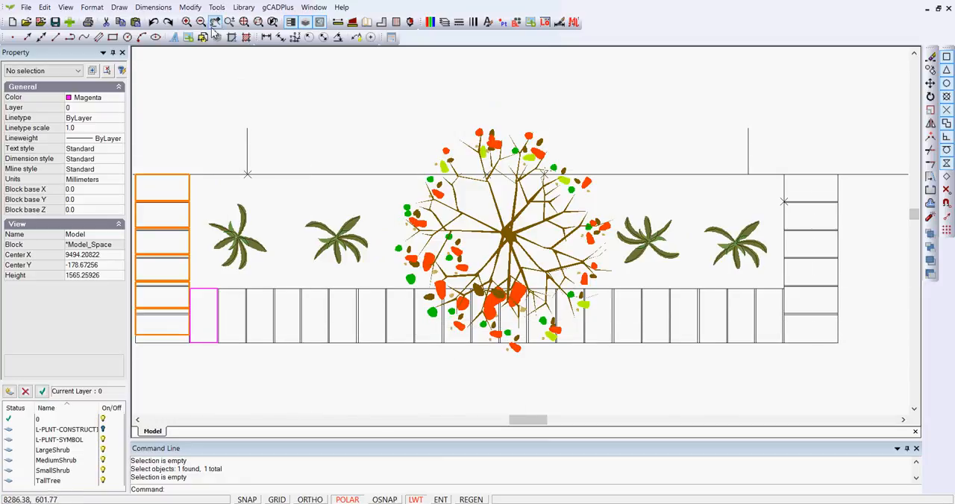
# - Create a rectangular array of the brick2 block with 1 row, 21 columns, row offset 0 and column offset 120
pyautogui.click(191, 9)
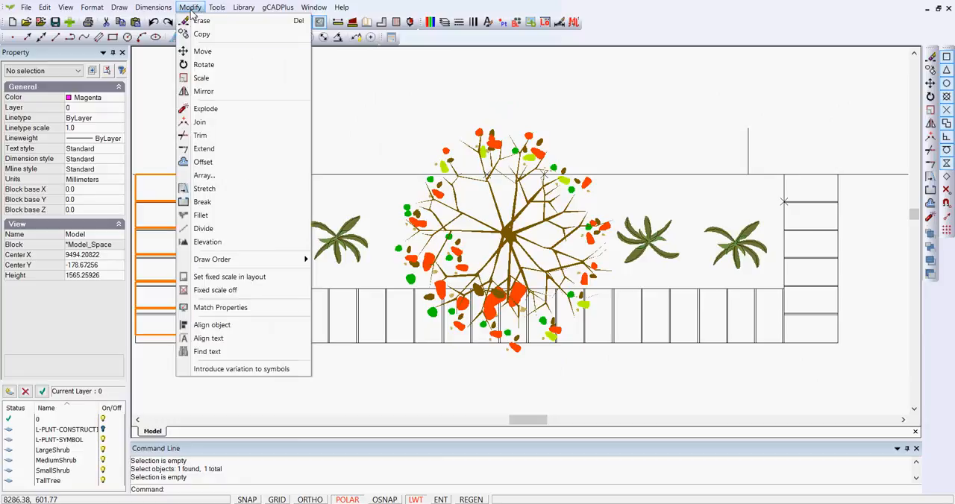
pyautogui.click(204, 175)
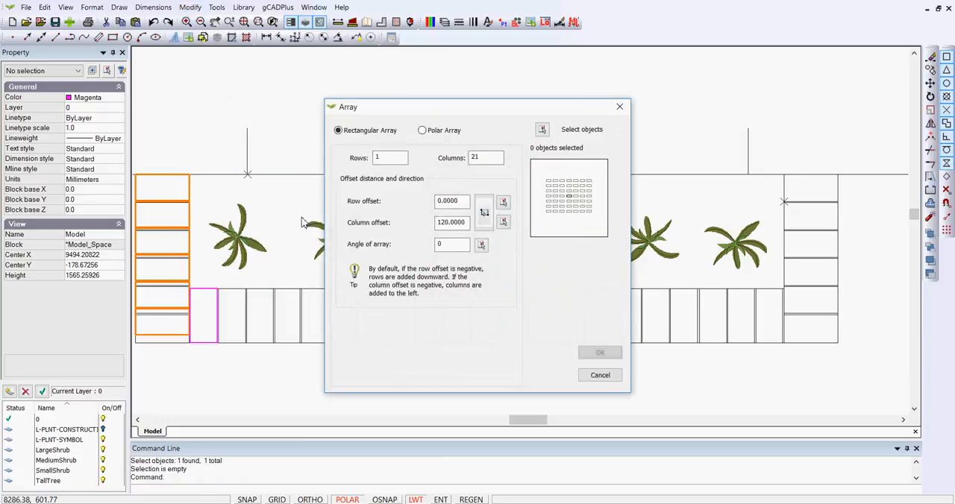
pyautogui.click(541, 130)
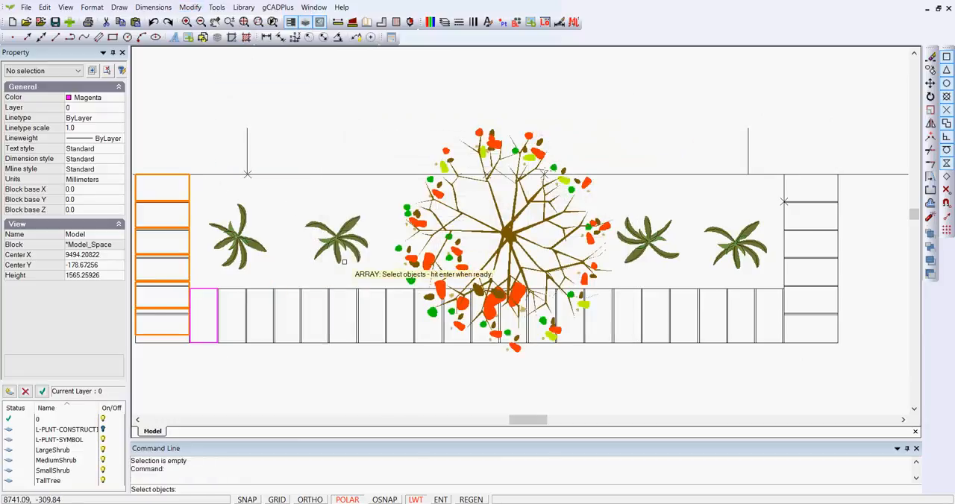
pyautogui.click(205, 288)
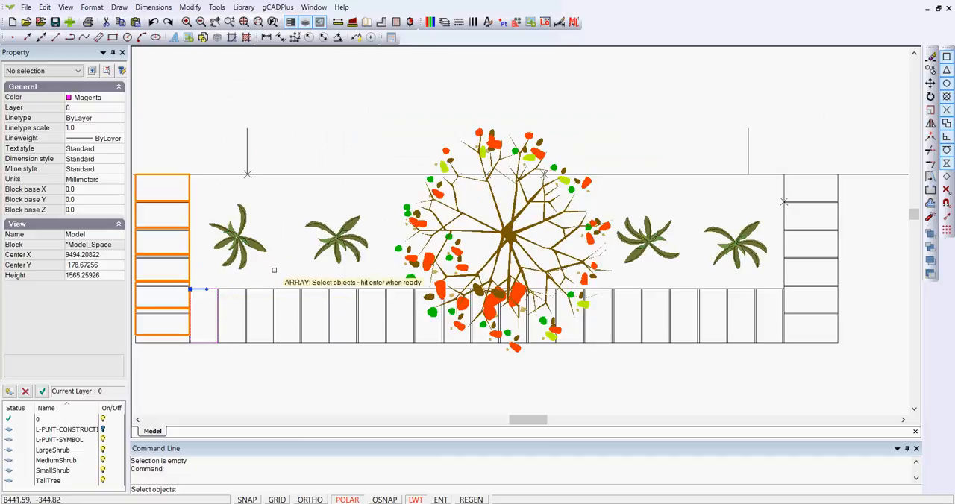
pyautogui.press('Return')
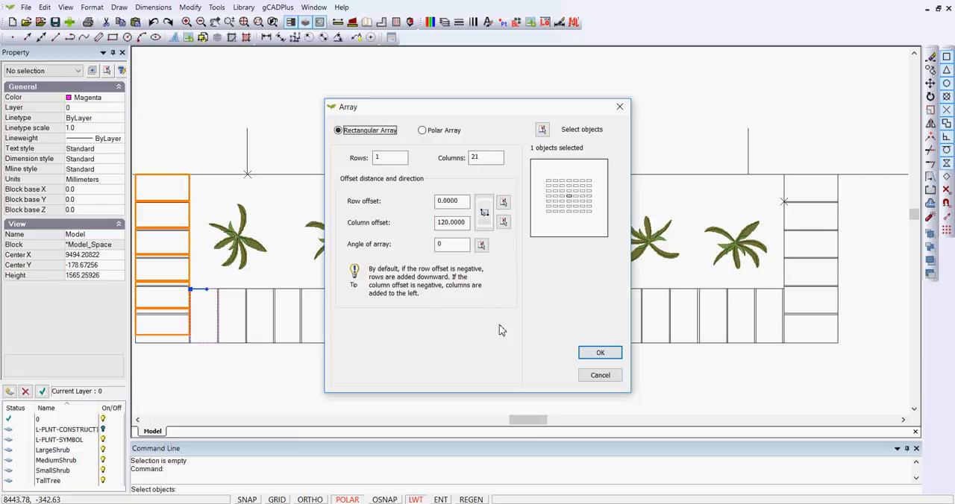
pyautogui.click(601, 353)
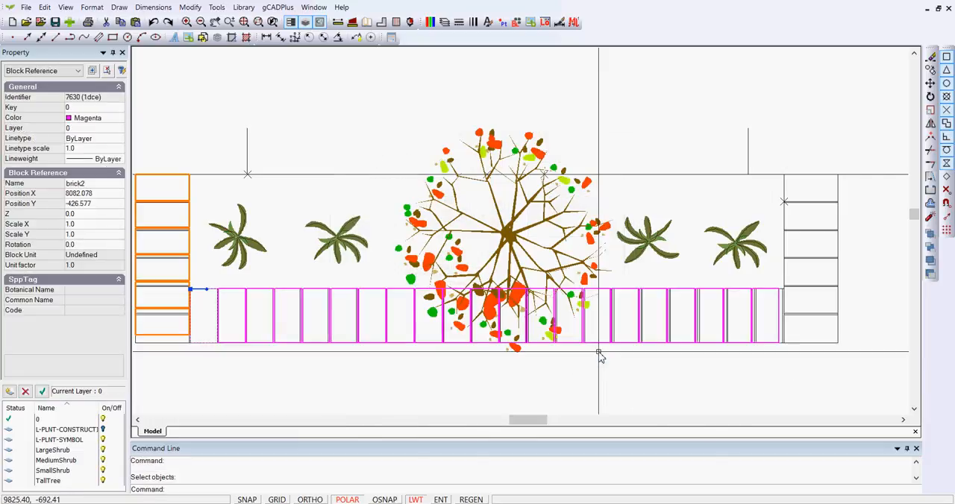
# - Examine how the arrayed lower row of bricks fits the outline, especially where it meets the right-hand brick column
pyautogui.scroll(5, 778, 349)
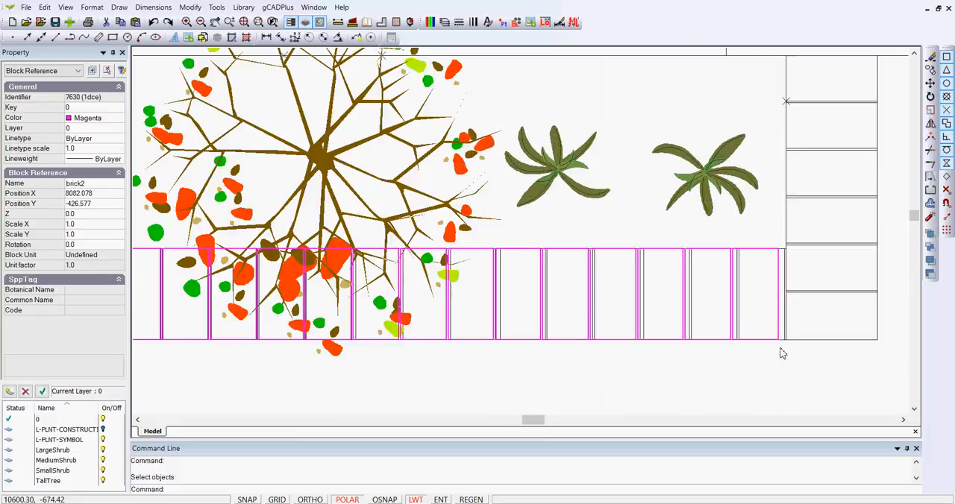
pyautogui.scroll(-1, 777, 350)
pyautogui.scroll(-1, 778, 349)
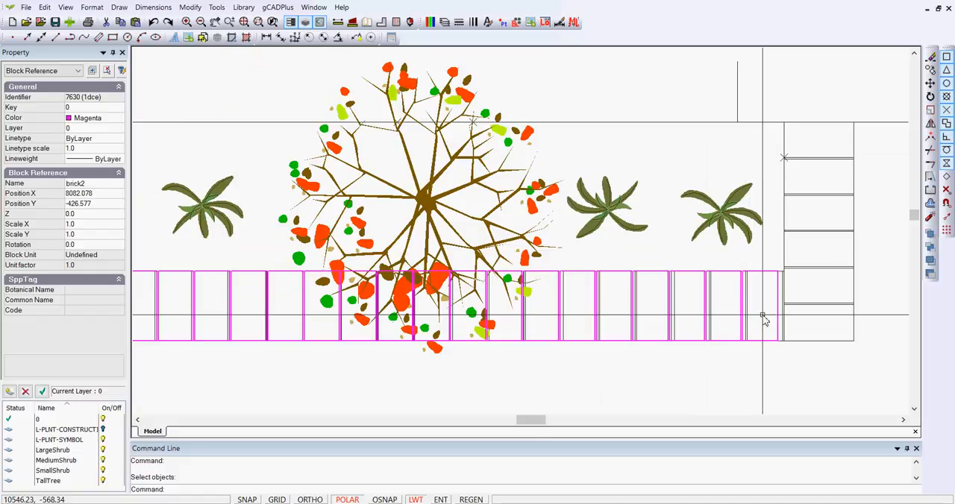
pyautogui.scroll(1, 555, 325)
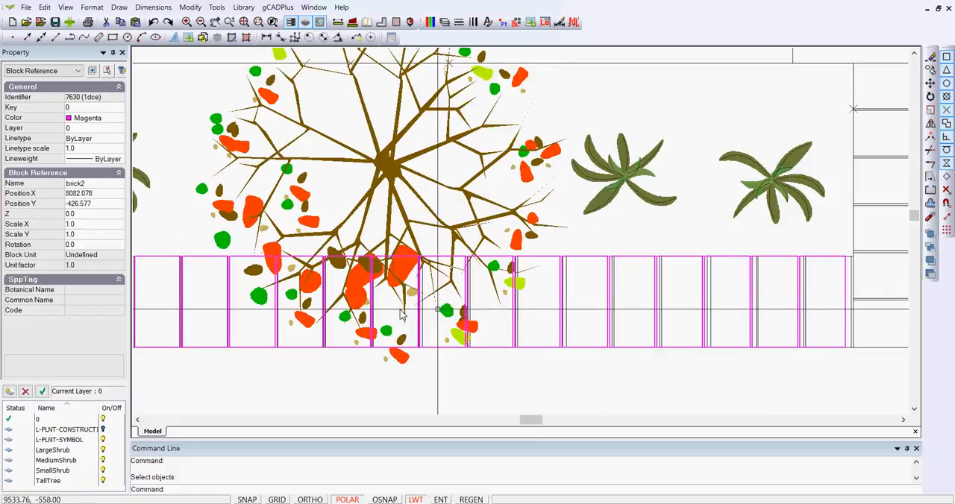
pyautogui.scroll(-3, 556, 312)
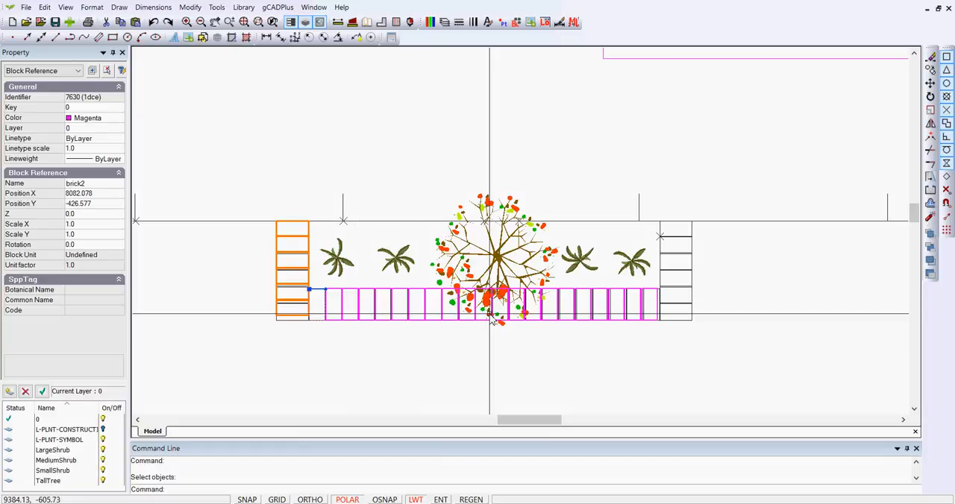
pyautogui.scroll(1, 491, 319)
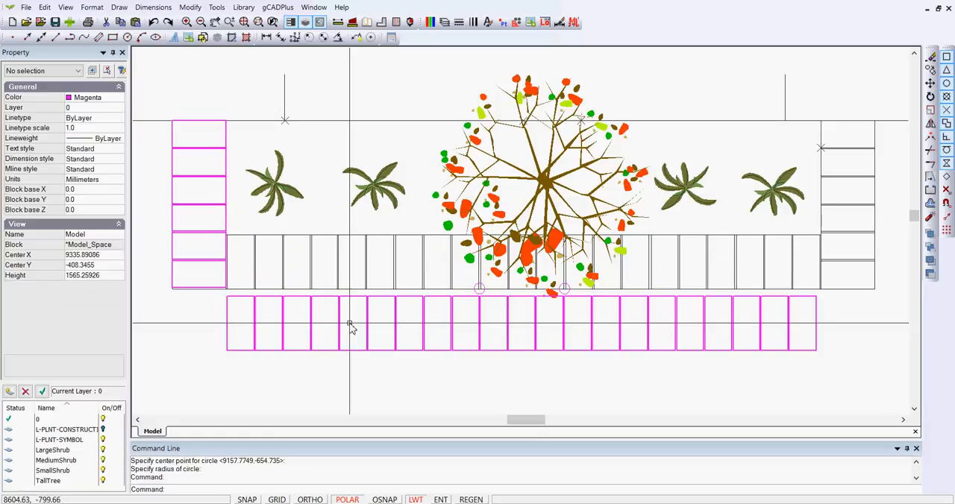
# - Compare the joints of the arrayed magenta brick row with the original outline's joints, especially at the two circled spots beneath the tree
pyautogui.scroll(4, 819, 302)
pyautogui.scroll(-2, 814, 300)
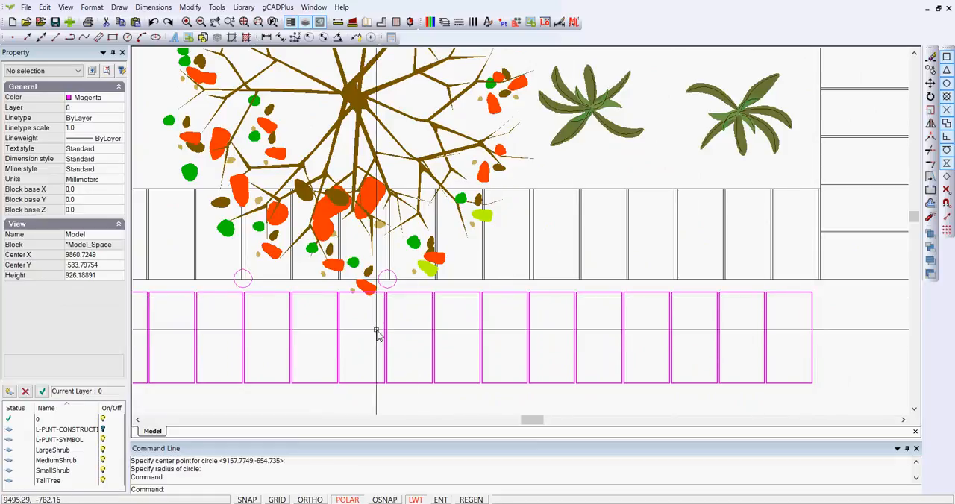
pyautogui.scroll(1, 261, 291)
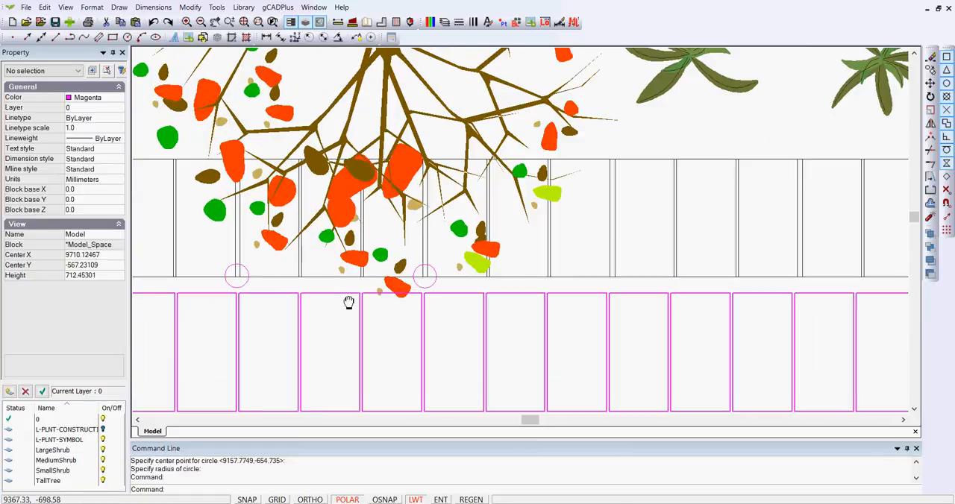
pyautogui.scroll(1, 331, 282)
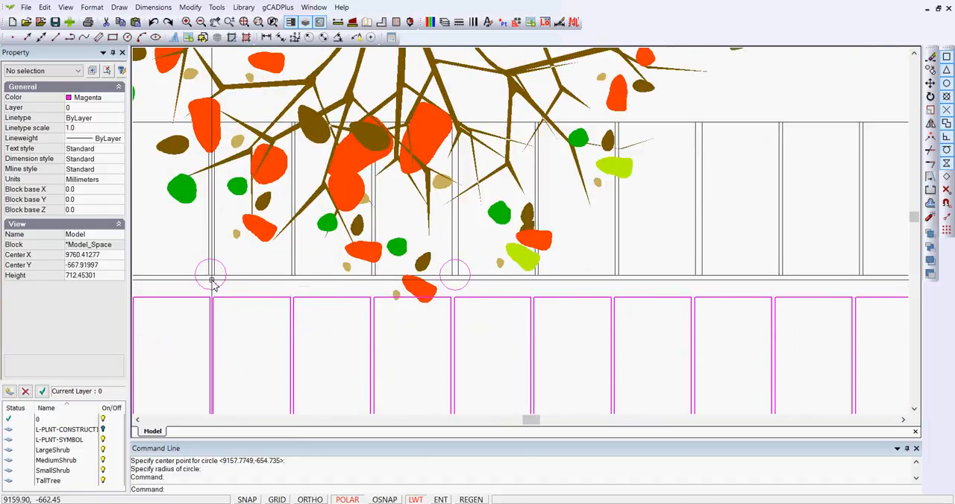
pyautogui.scroll(-1, 212, 280)
pyautogui.scroll(-1, 212, 281)
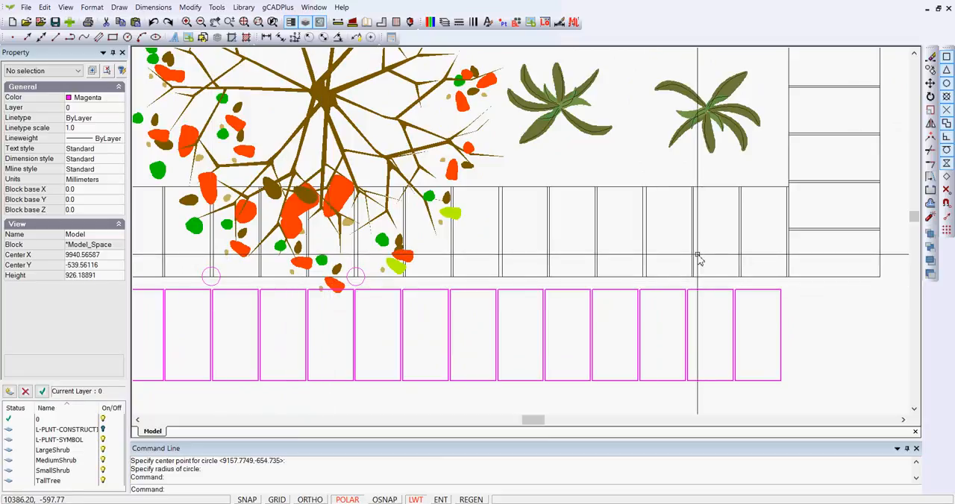
pyautogui.scroll(-1, 686, 265)
pyautogui.scroll(-1, 684, 266)
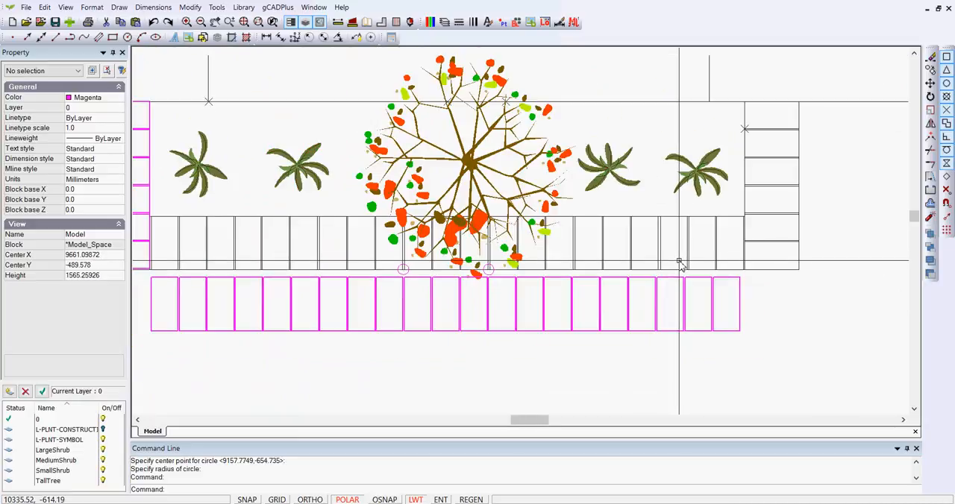
# - Select the second brick2 block from the top in the left edging column
pyautogui.scroll(-1, 680, 266)
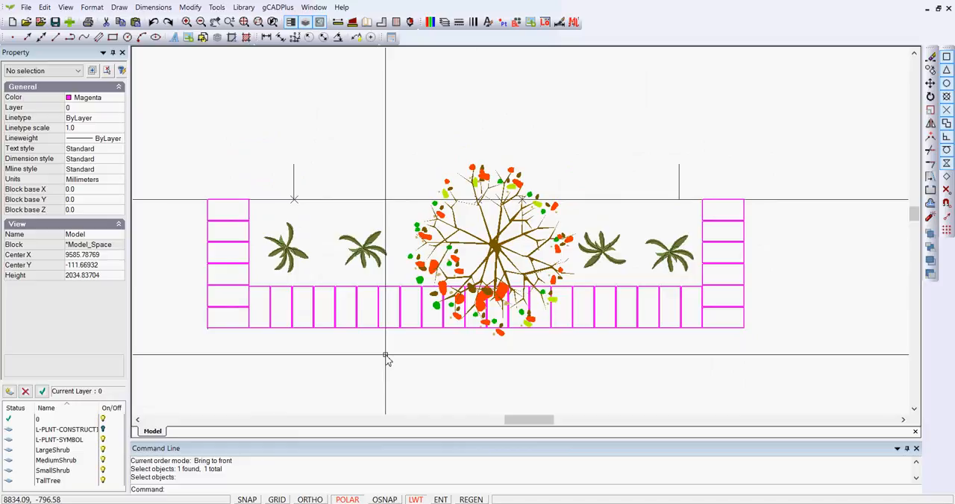
pyautogui.click(208, 234)
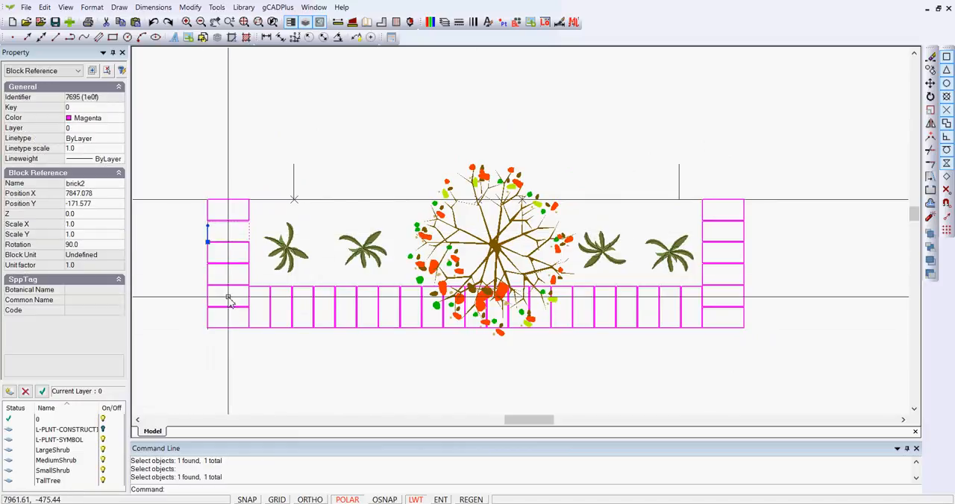